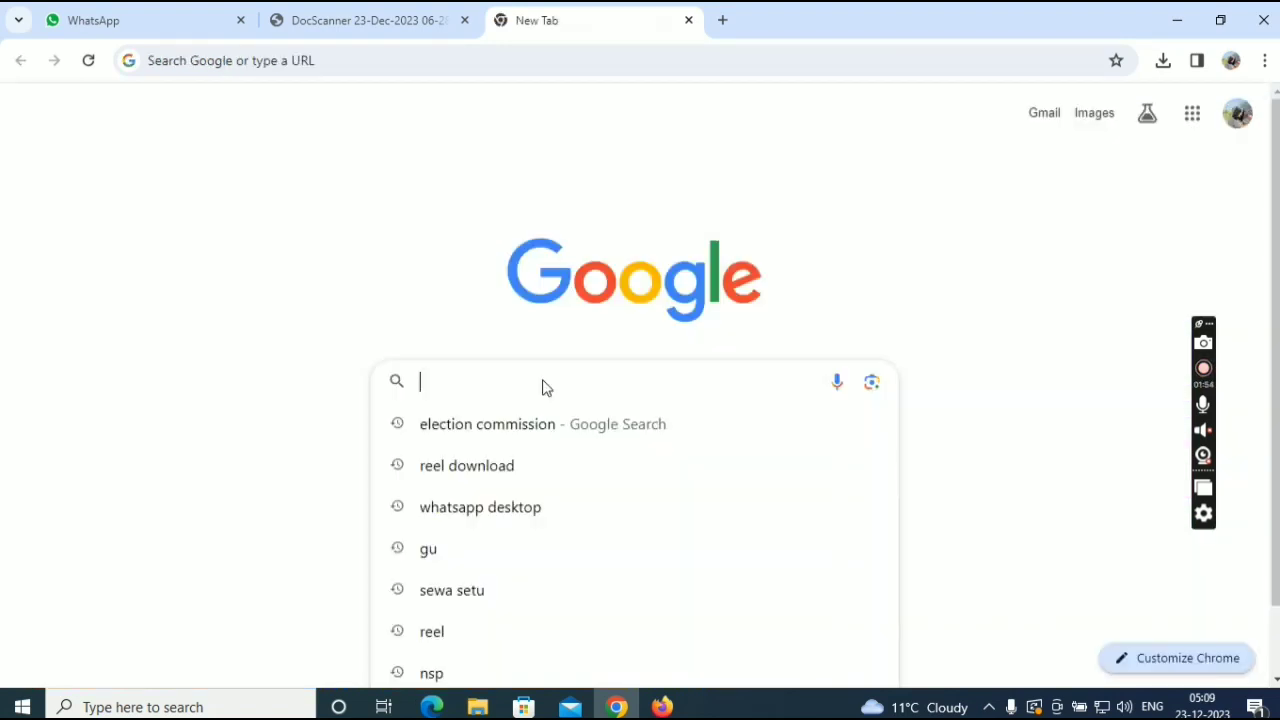
- In a new tab, search Google for 'voters eci'
text(voters)
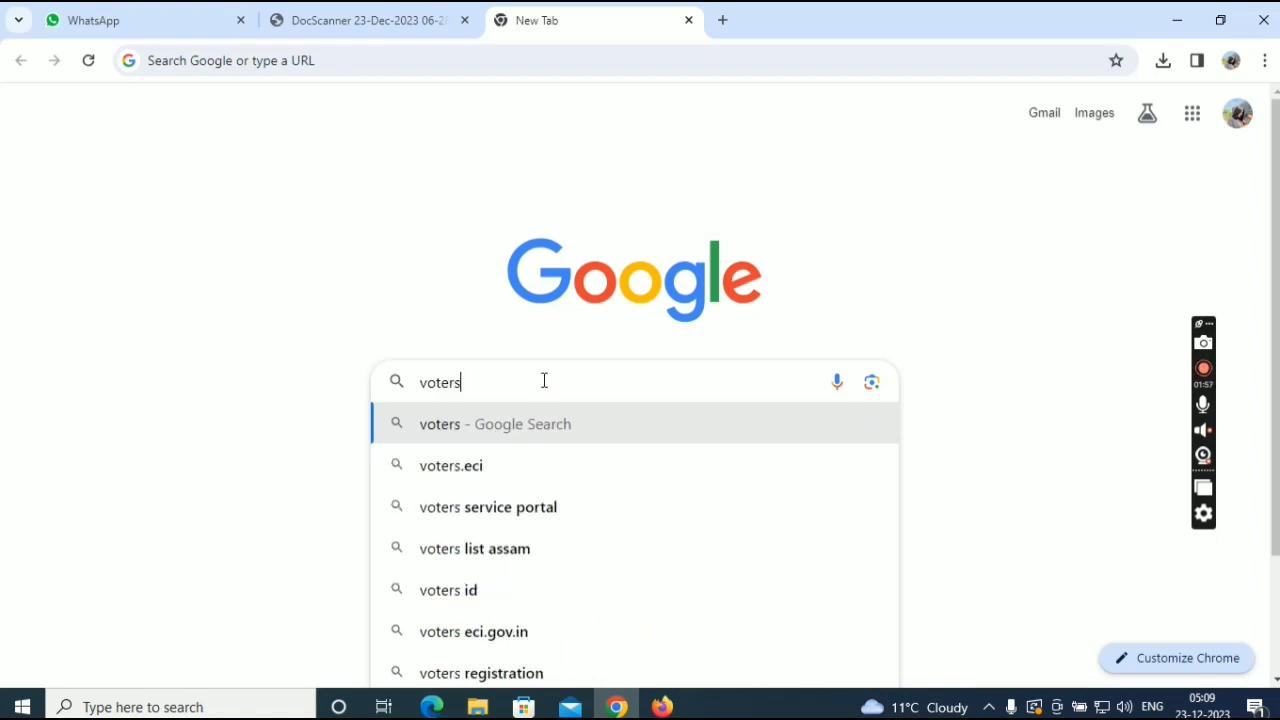
text( eci)
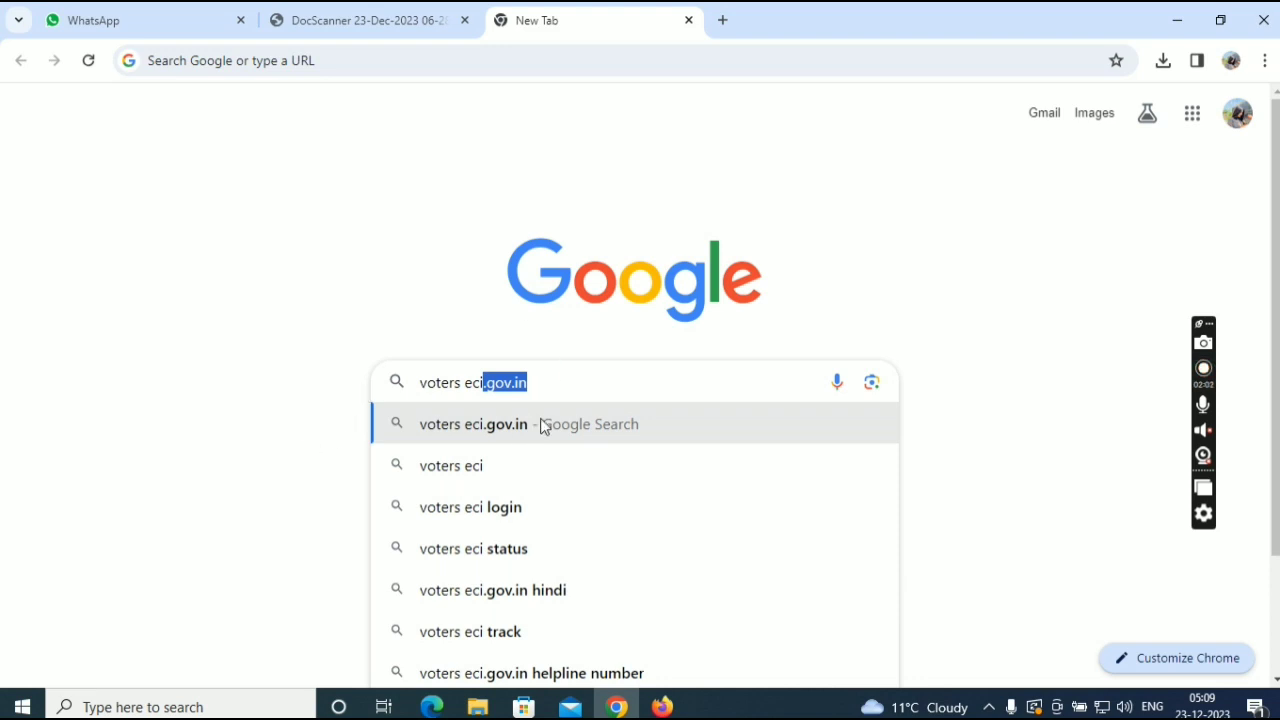
- Run the Google search for 'voters eci.gov.in'
click(540, 425)
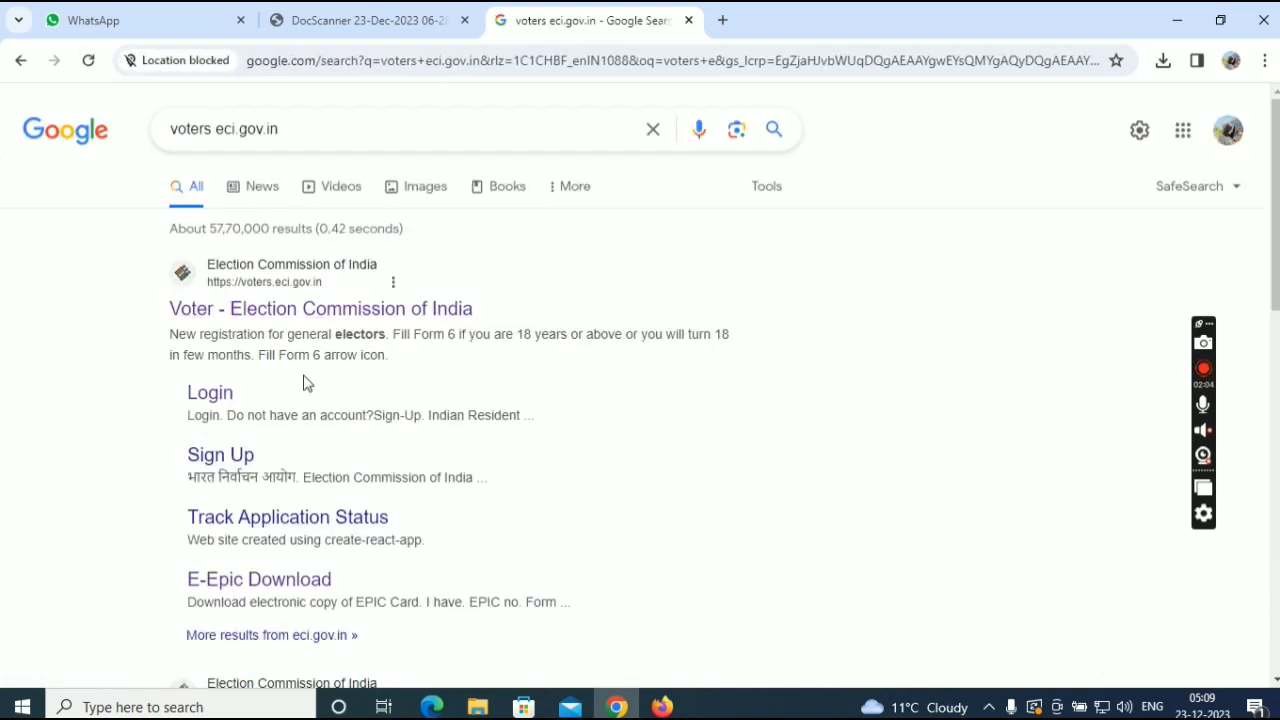
- Open the 'Voter - Election Commission of India' result and look over the portal home page
click(236, 318)
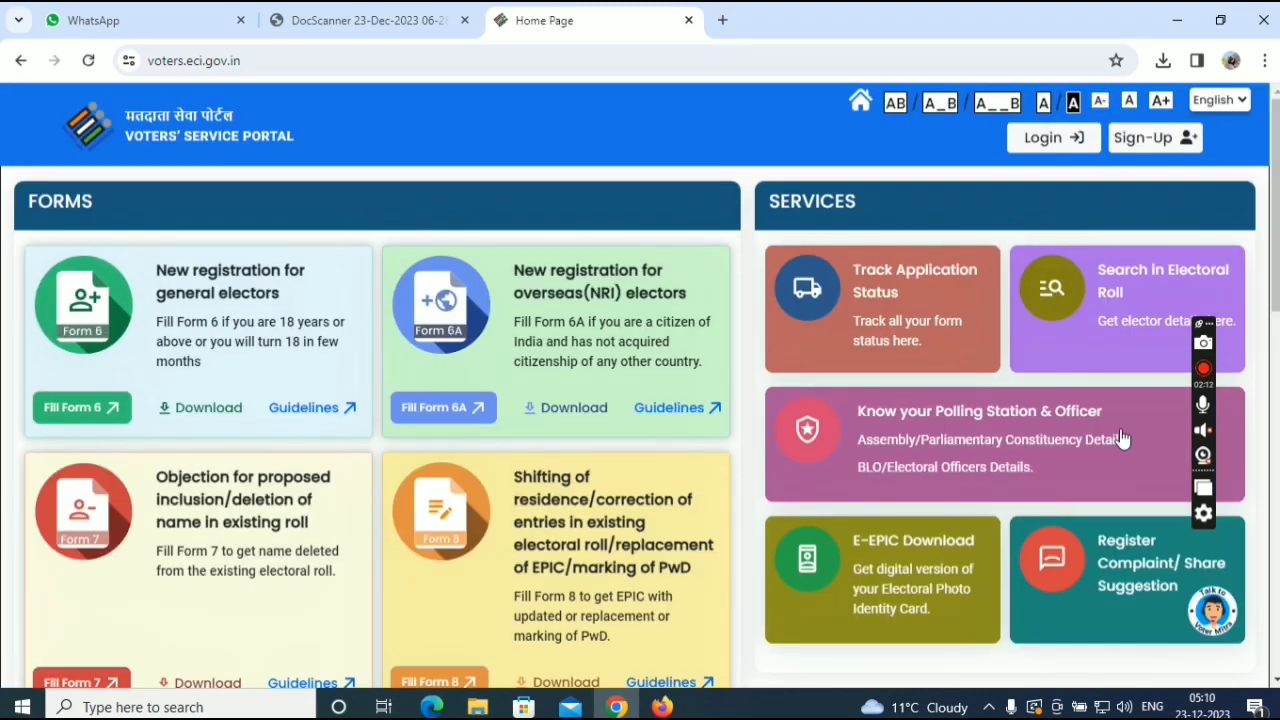
scroll(536, 566, down, 2)
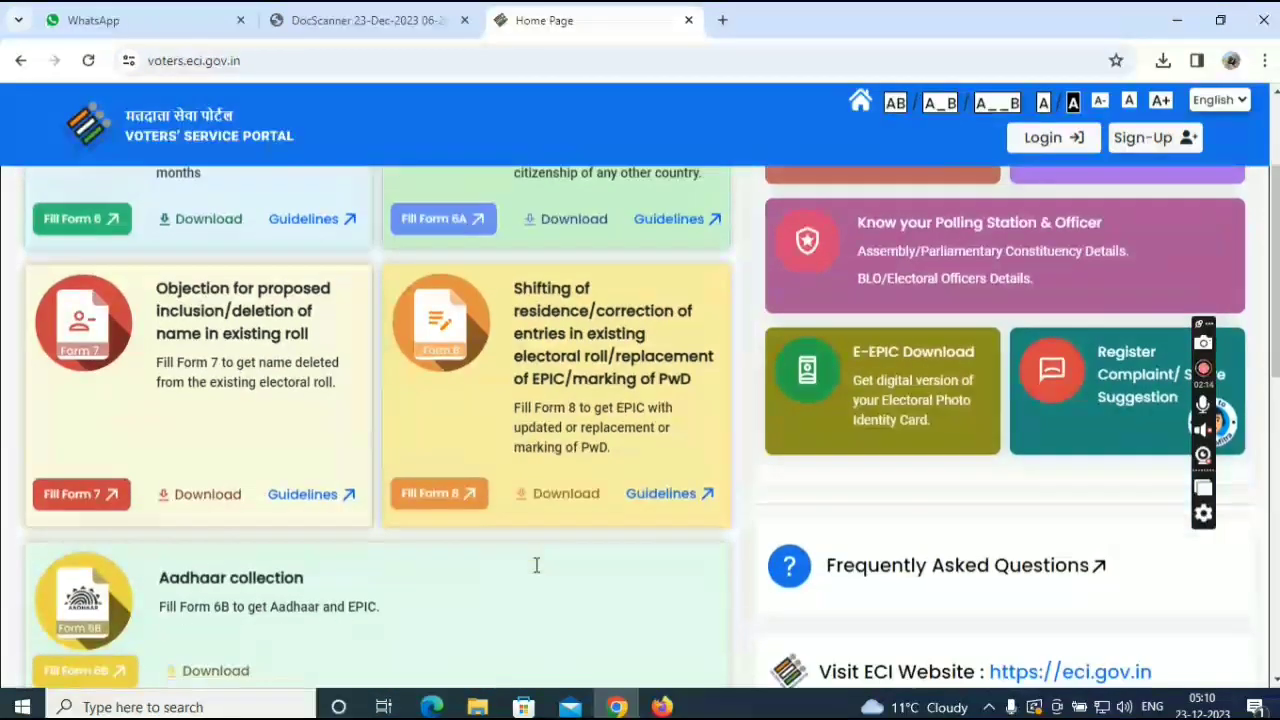
scroll(536, 566, up, 2)
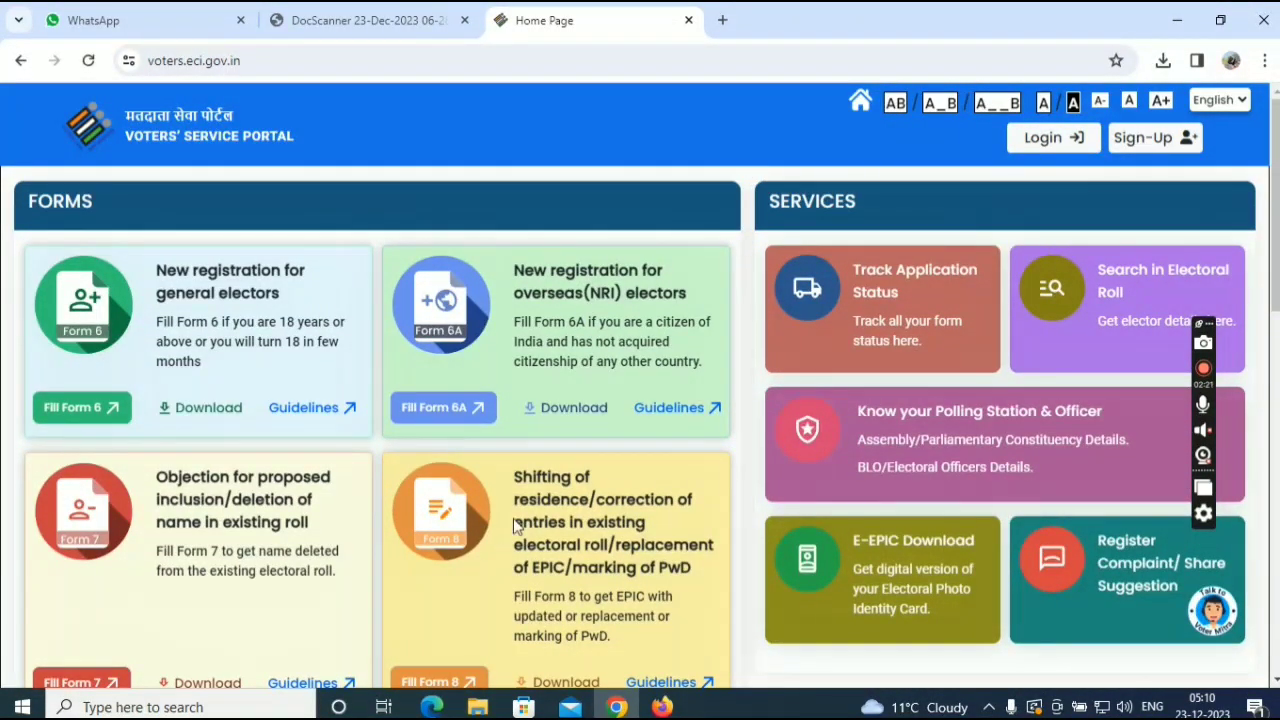
click(1158, 145)
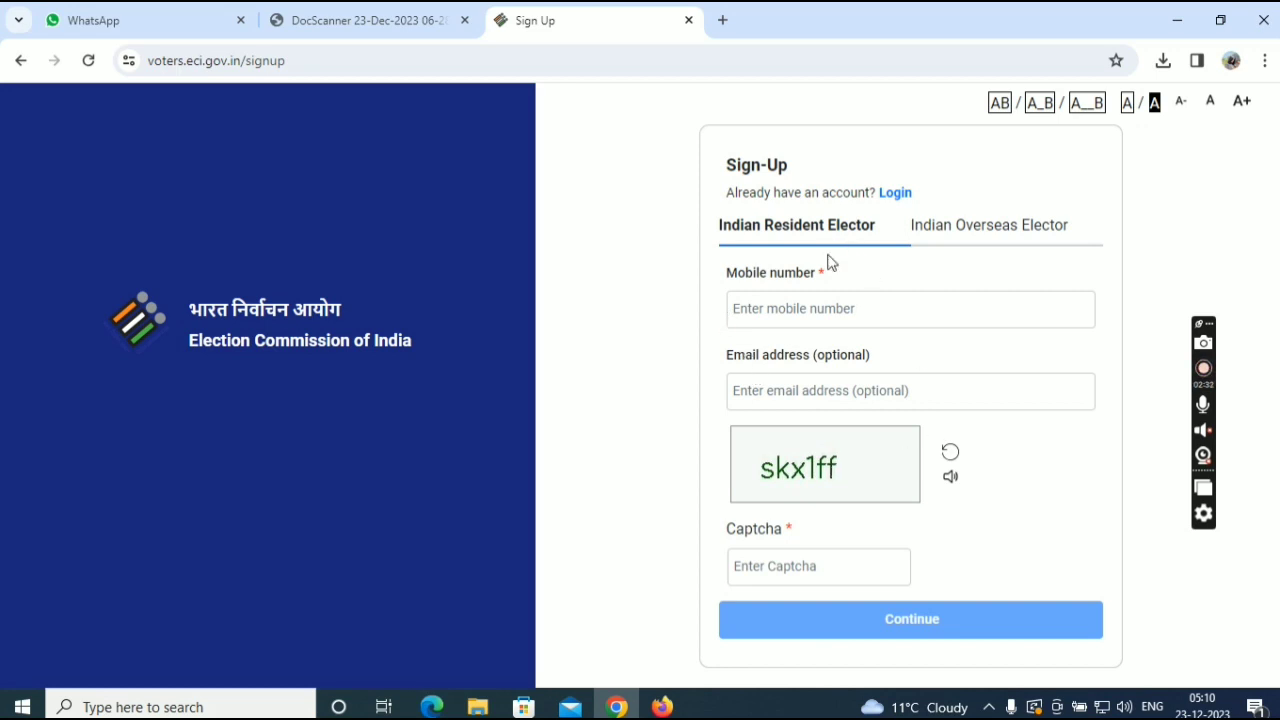
click(895, 192)
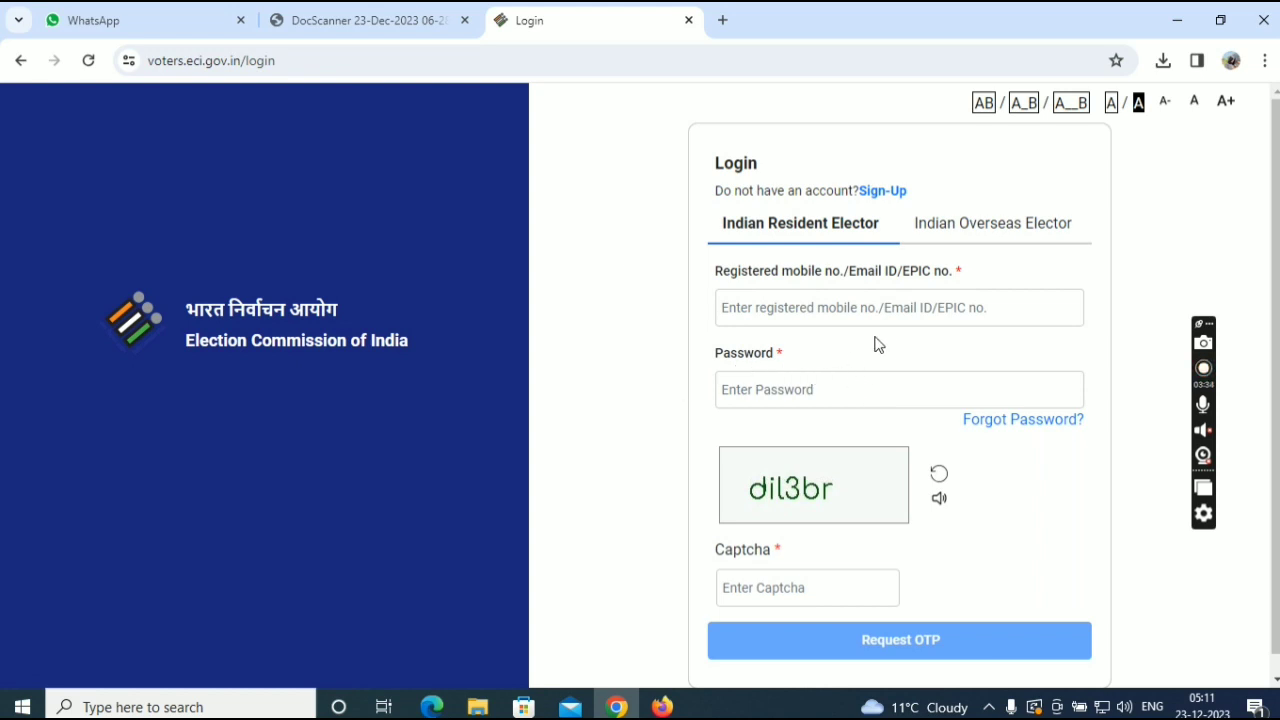
click(20, 60)
click(19, 61)
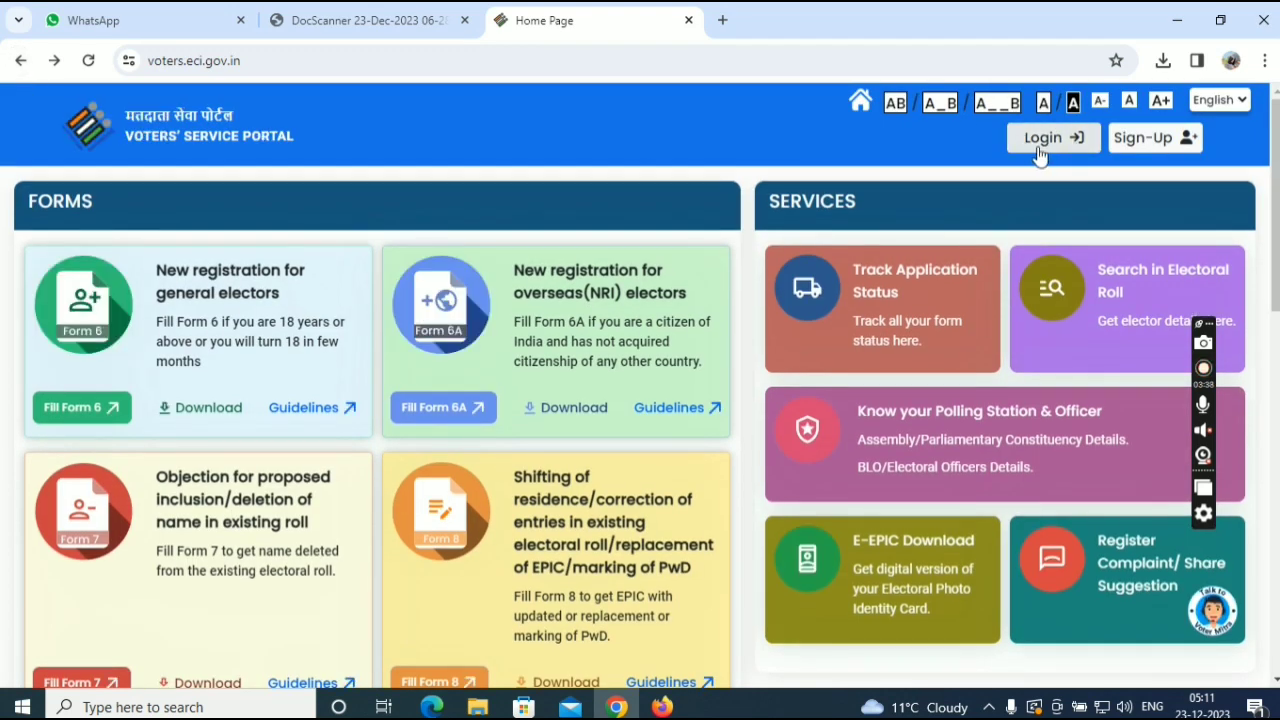
- Log in with the mobile number, password, captcha and a six-digit one-time password
click(1040, 140)
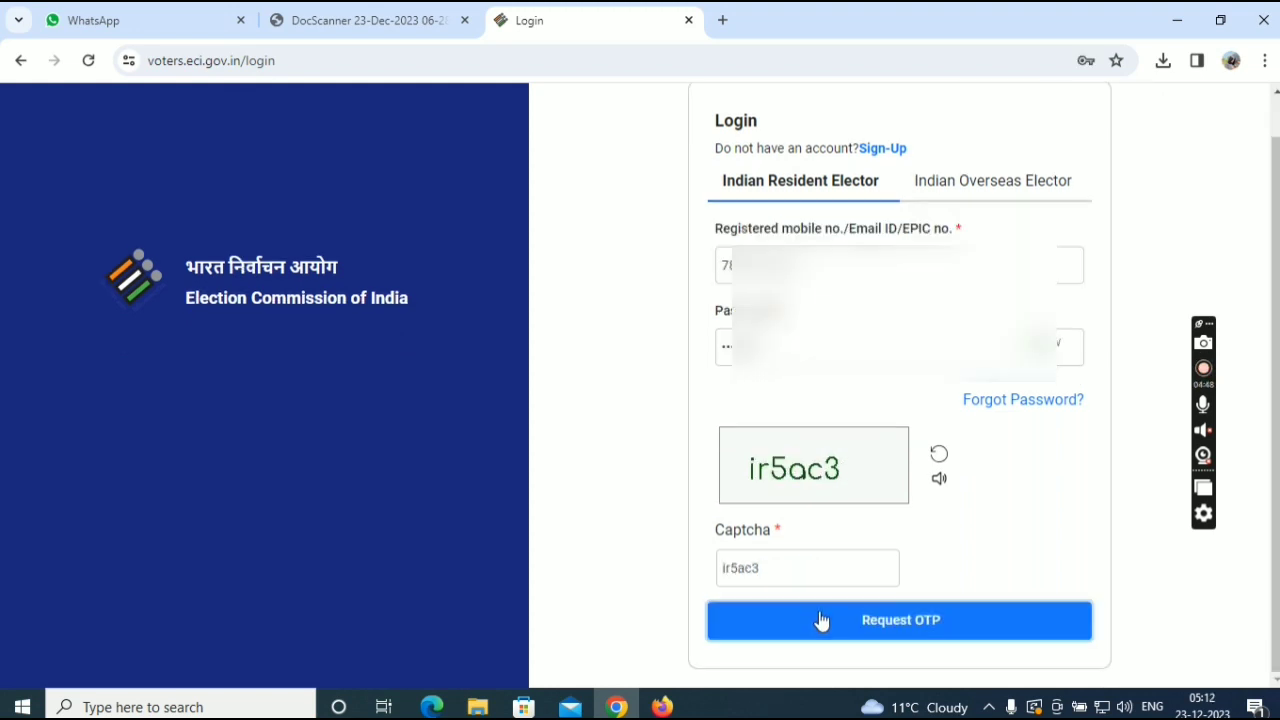
click(818, 617)
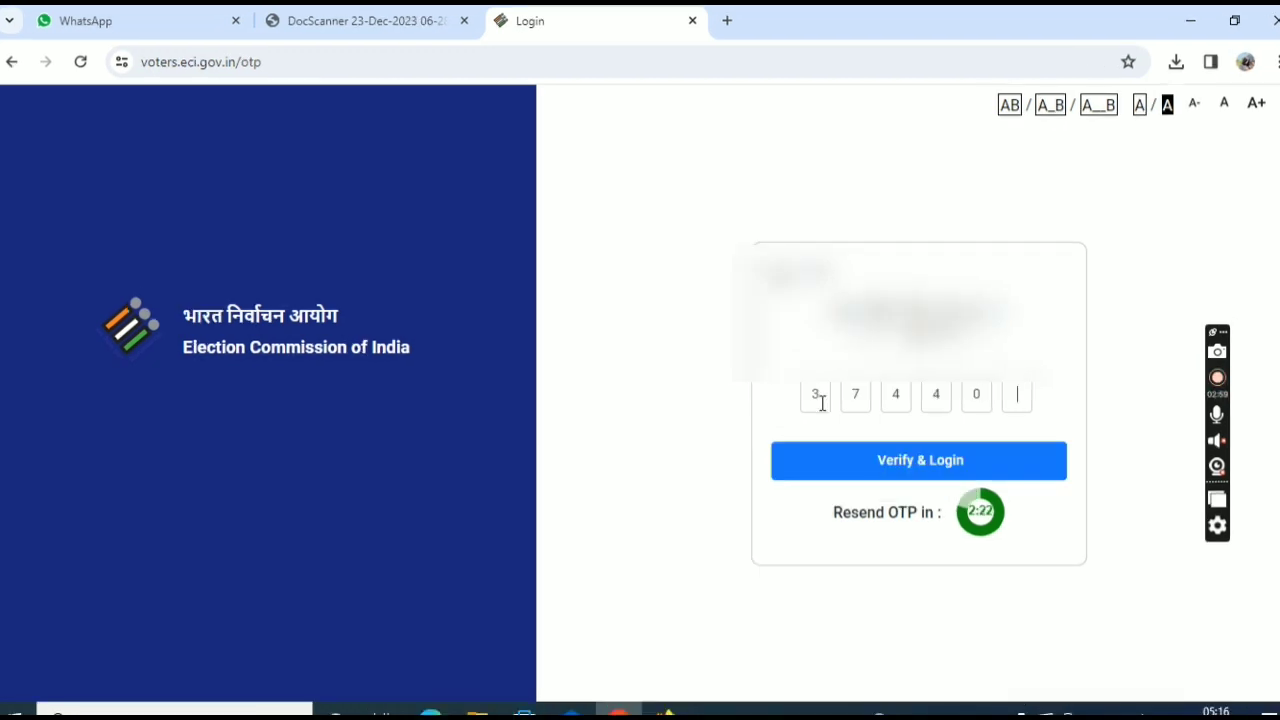
text(6)
click(907, 447)
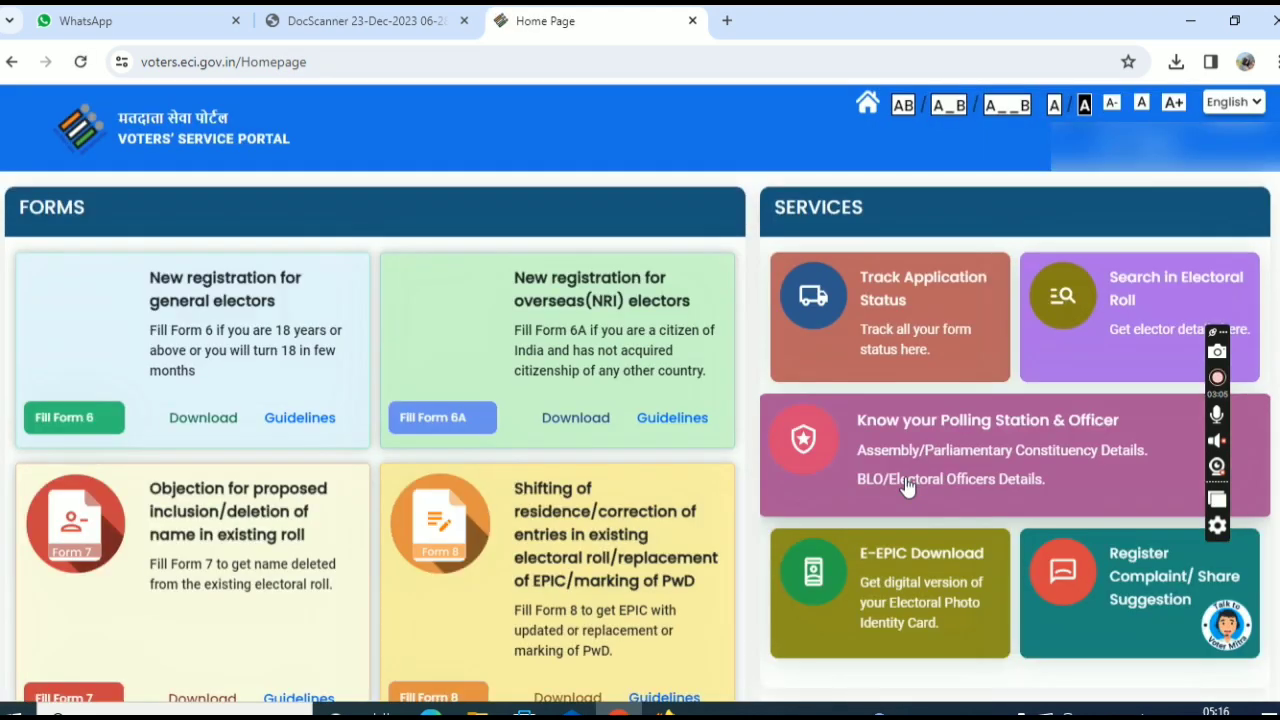
- Scroll down to the Form 8 card and start filling in Form 8
mouse_move(1160, 150)
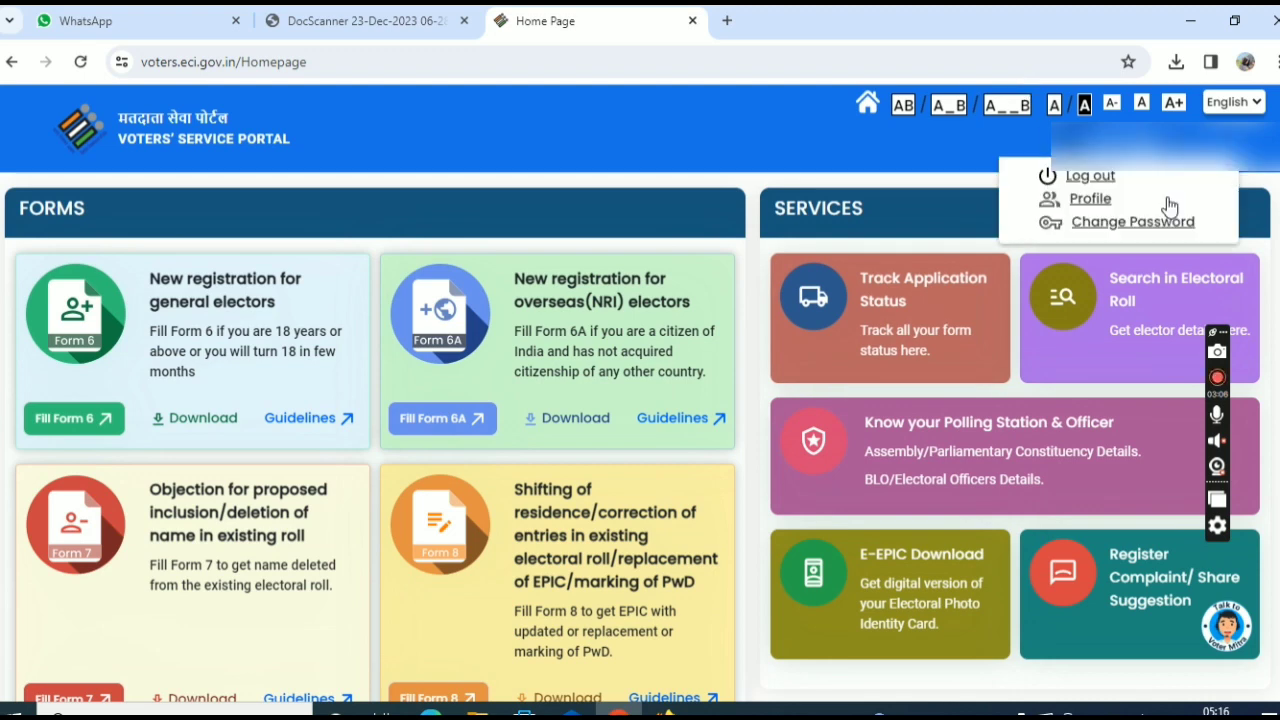
scroll(491, 569, down, 1)
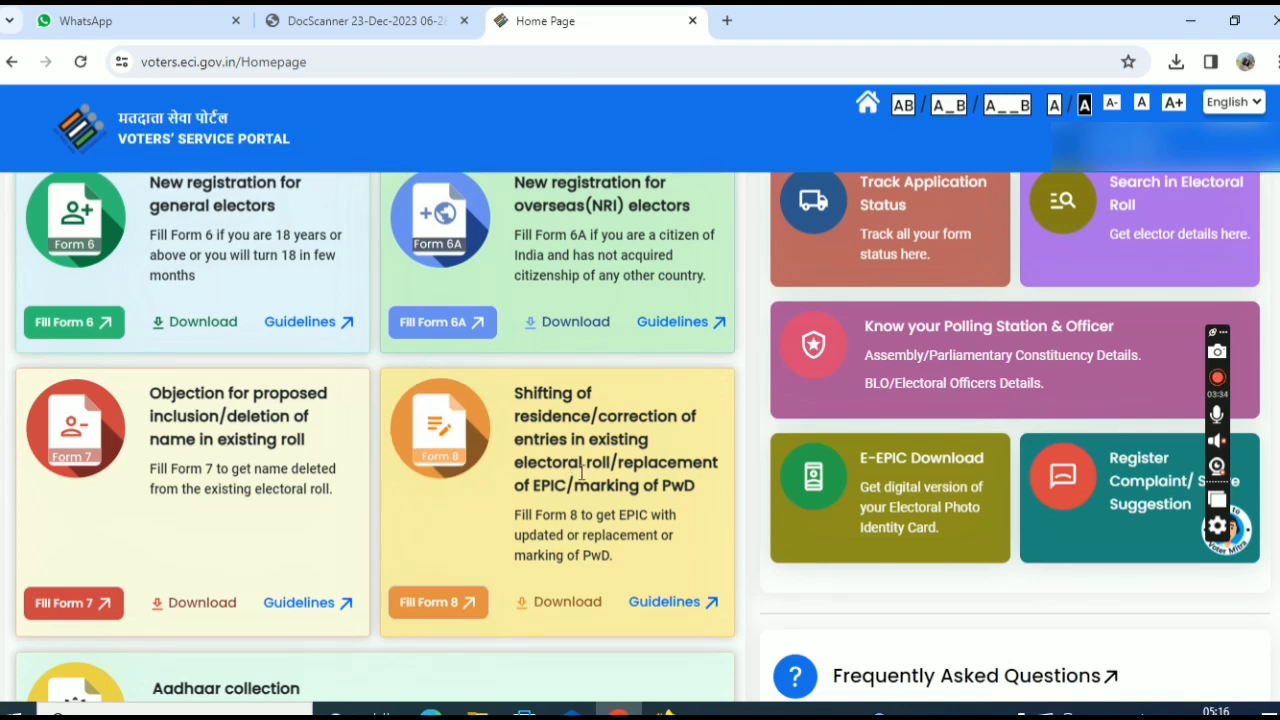
drag(581, 470, 574, 490)
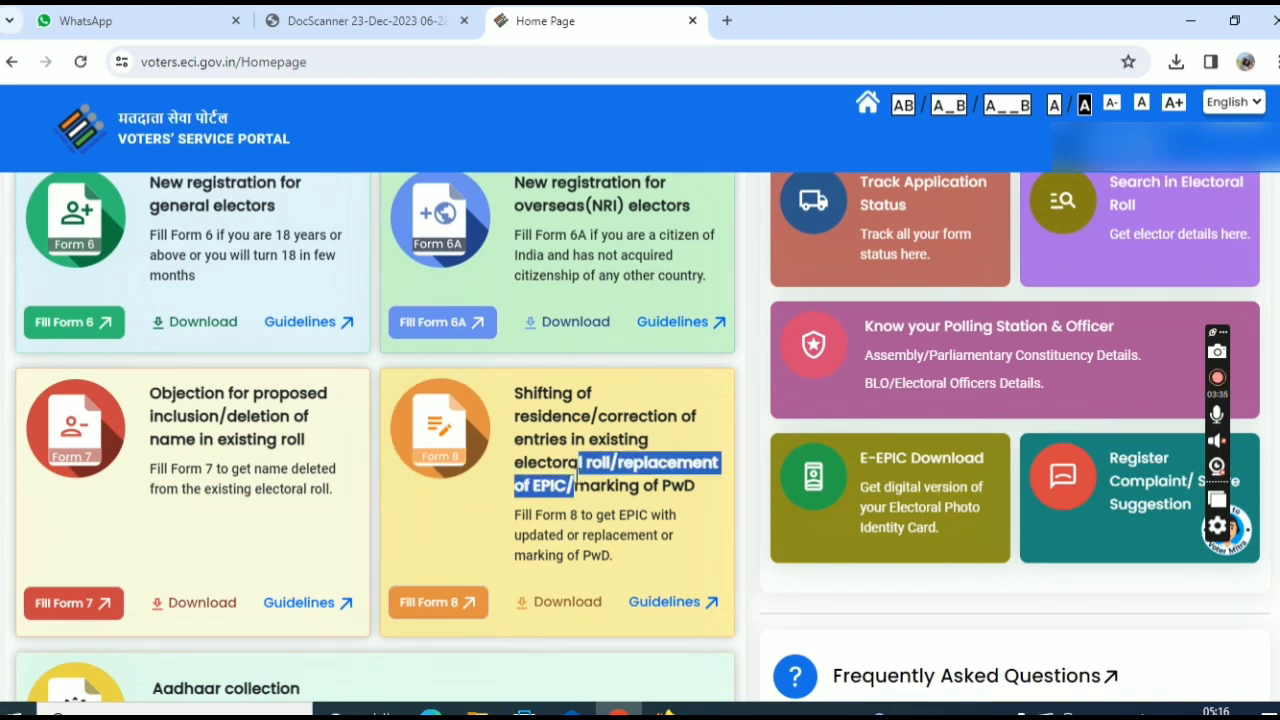
click(427, 604)
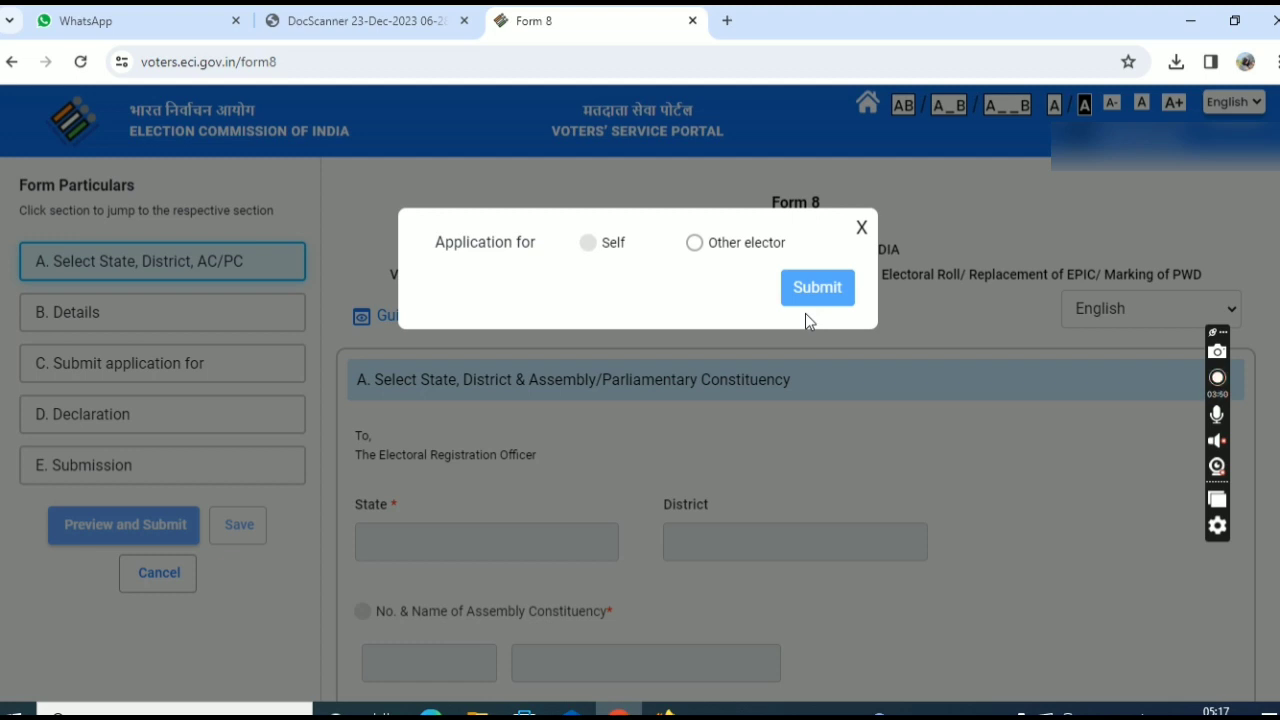
- Choose 'Other elector' and look up the elector's Assam record by their EPIC number
click(694, 242)
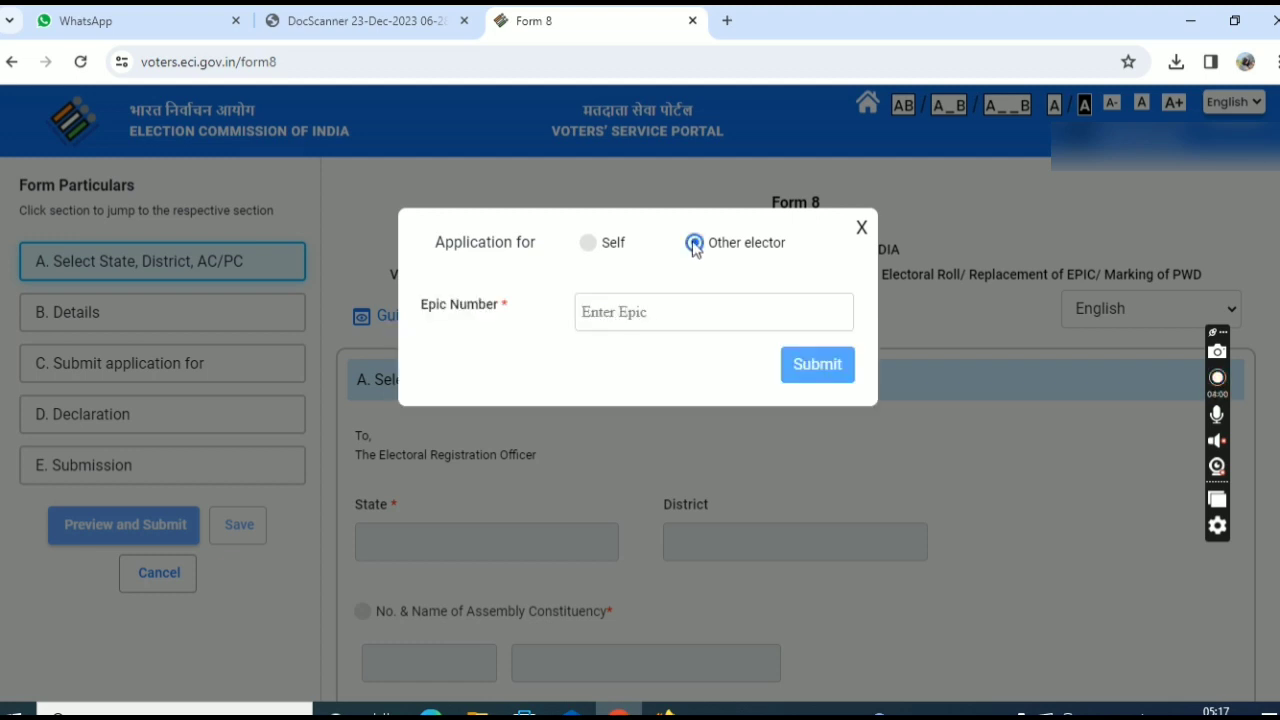
click(616, 313)
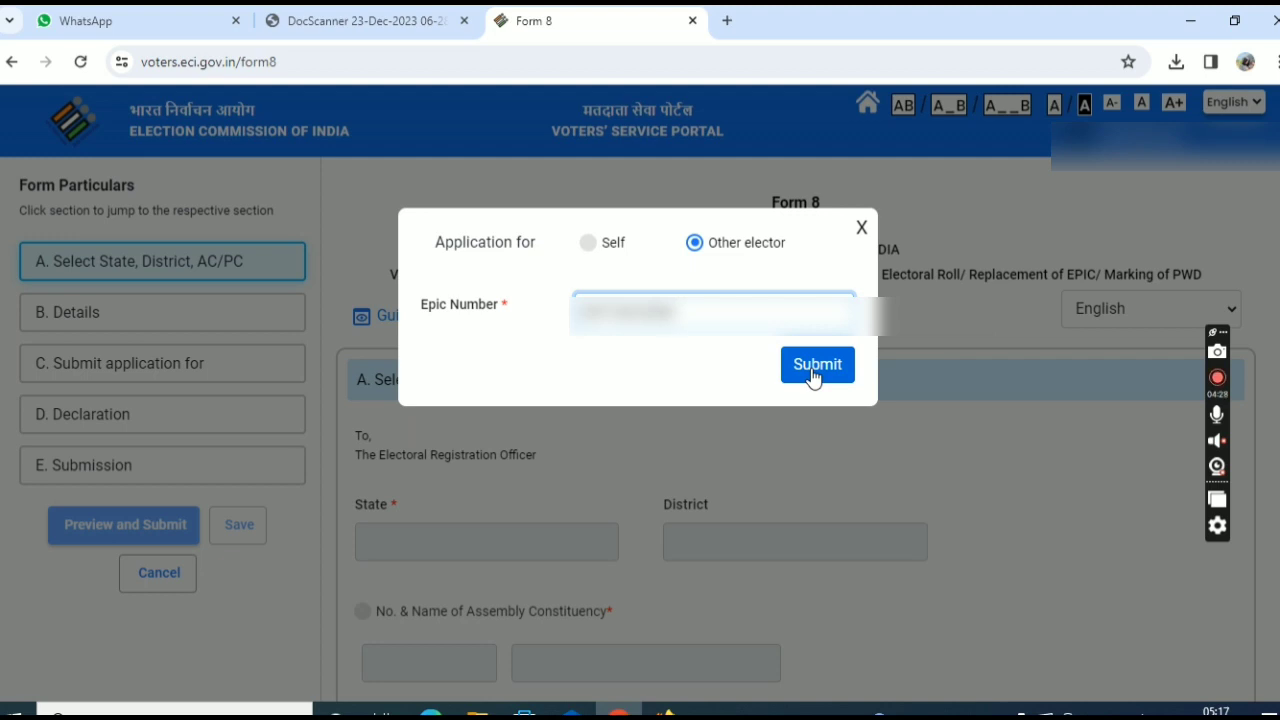
click(813, 366)
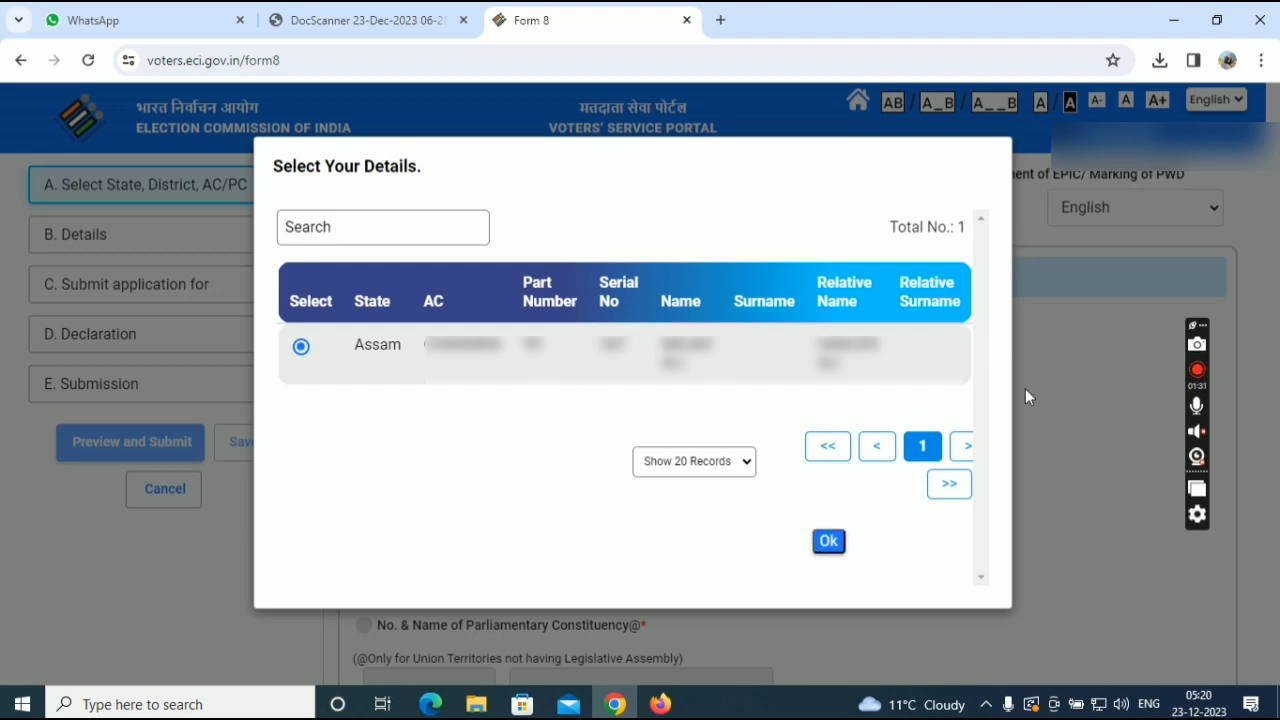
- Confirm the matching Assam roll entry and choose 'Correction of Entries in Existing Electoral Roll'
click(830, 542)
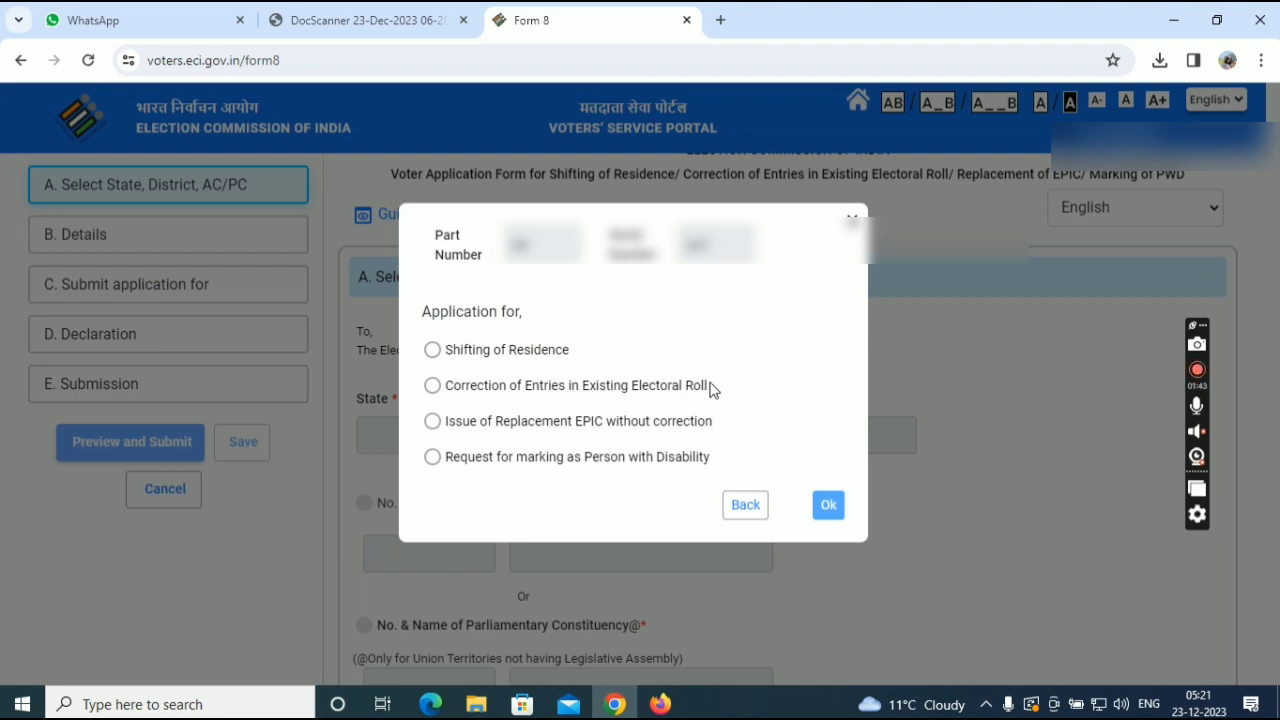
click(433, 386)
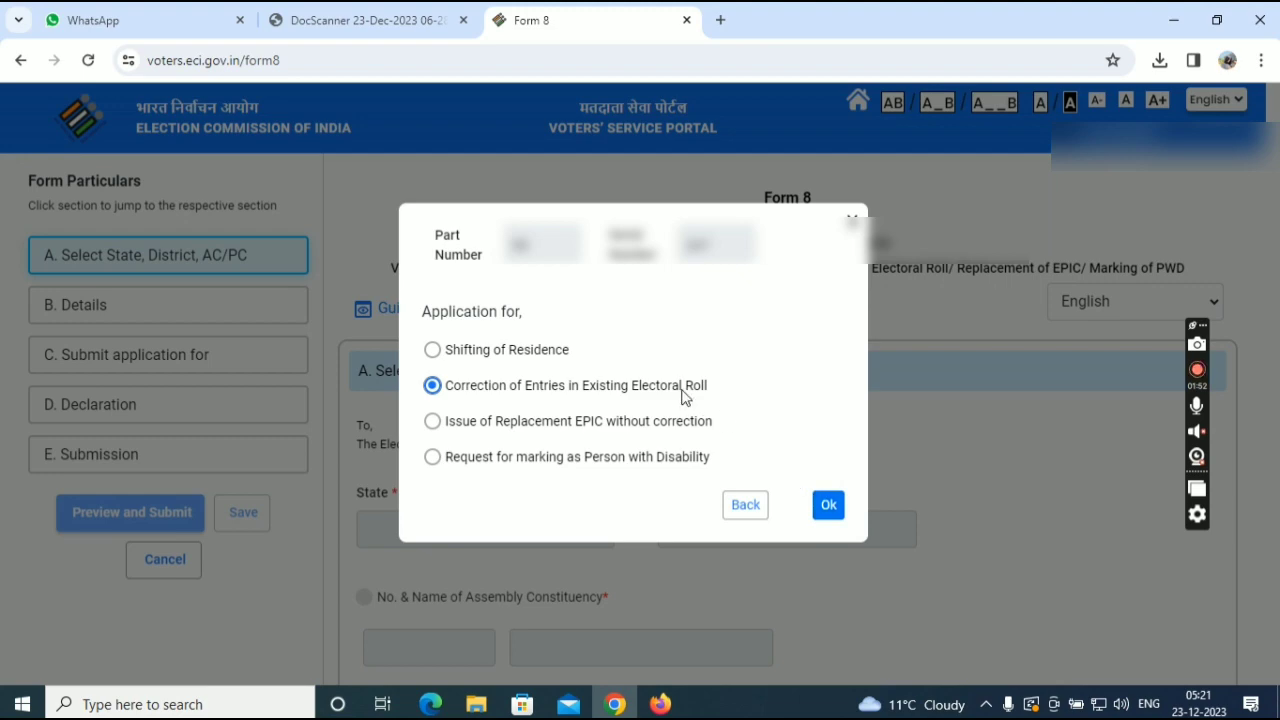
click(824, 505)
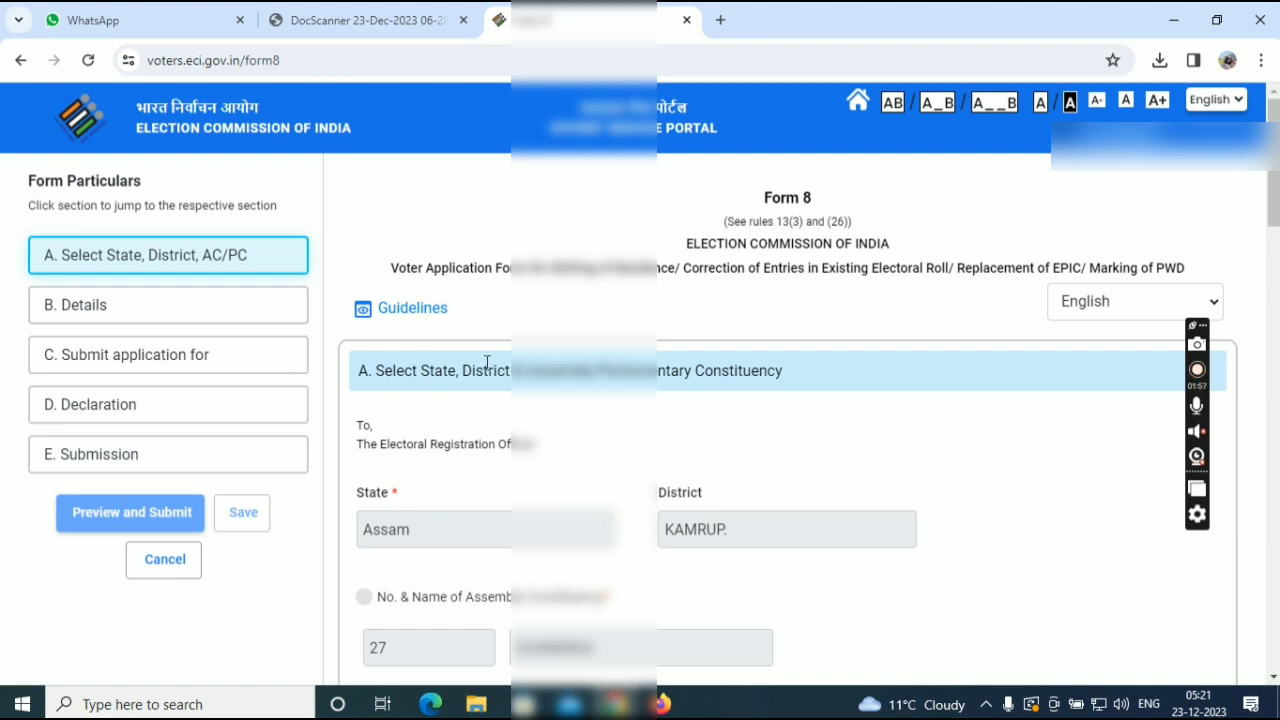
- Review section A (Assam, KAMRUP, constituency 27) and continue to the Details section
scroll(487, 365, down, 4)
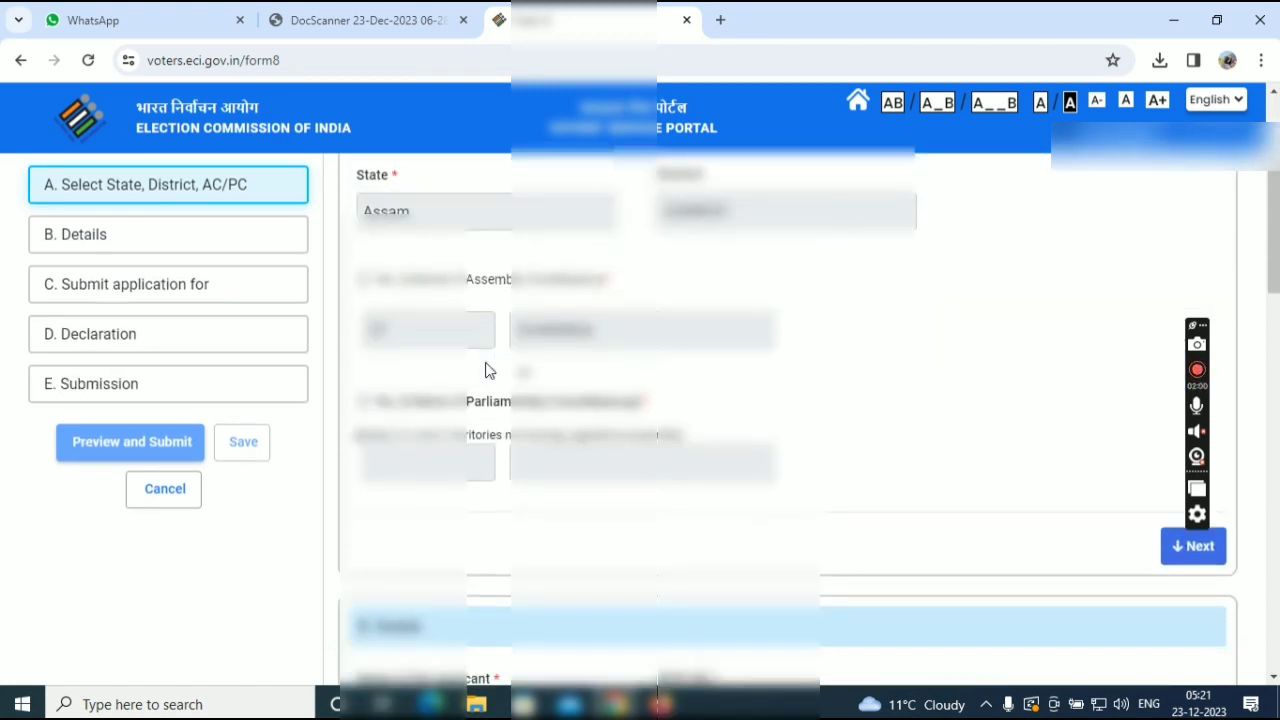
scroll(487, 368, down, 2)
scroll(487, 368, up, 5)
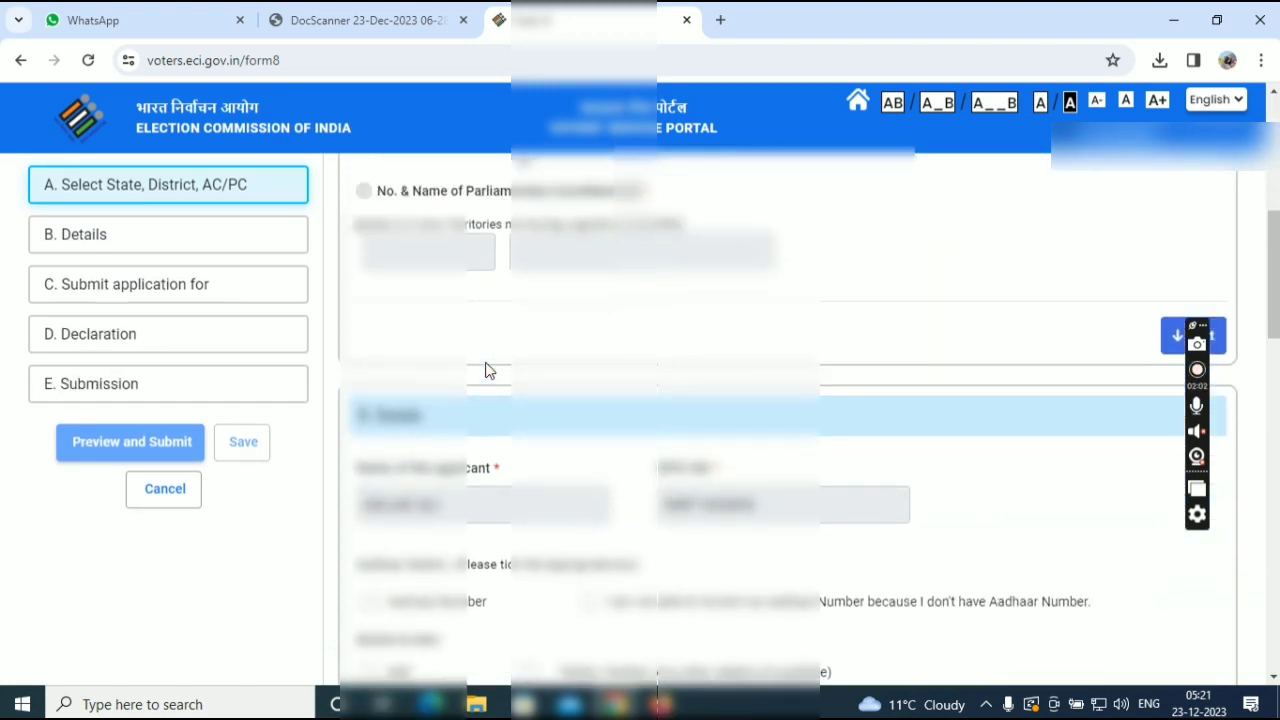
scroll(780, 420, down, 3)
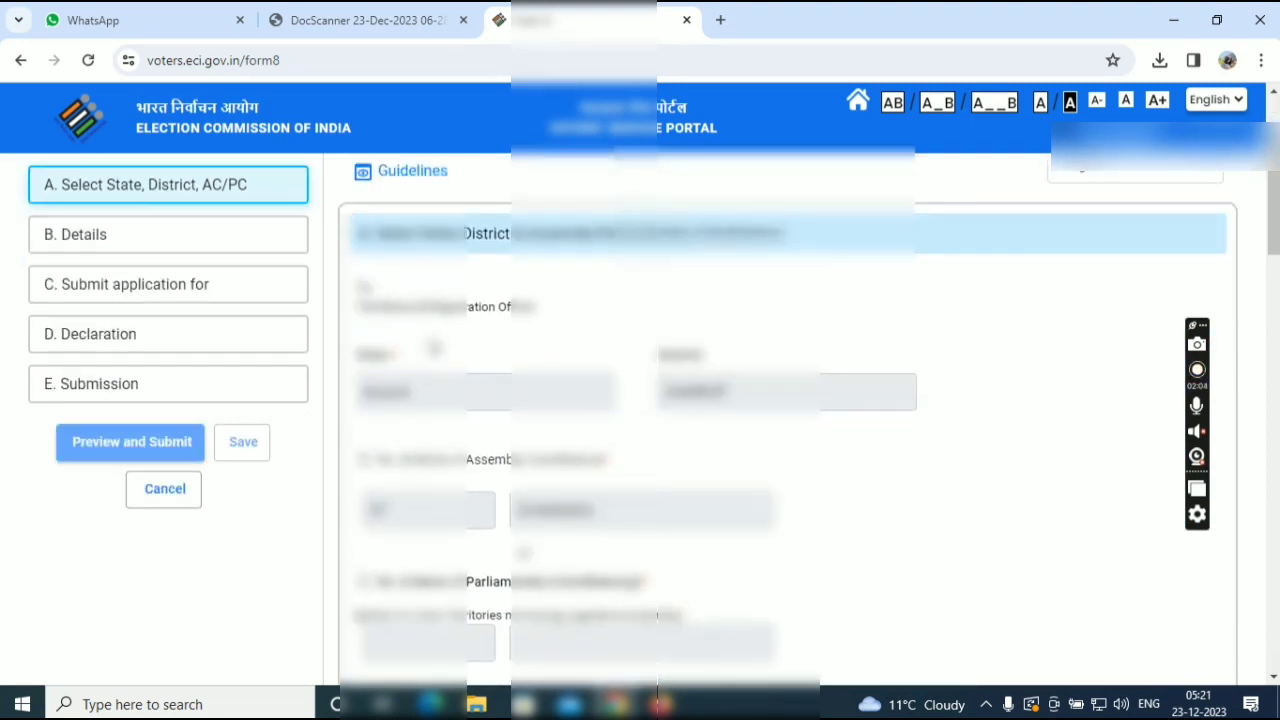
scroll(1234, 177, down, 3)
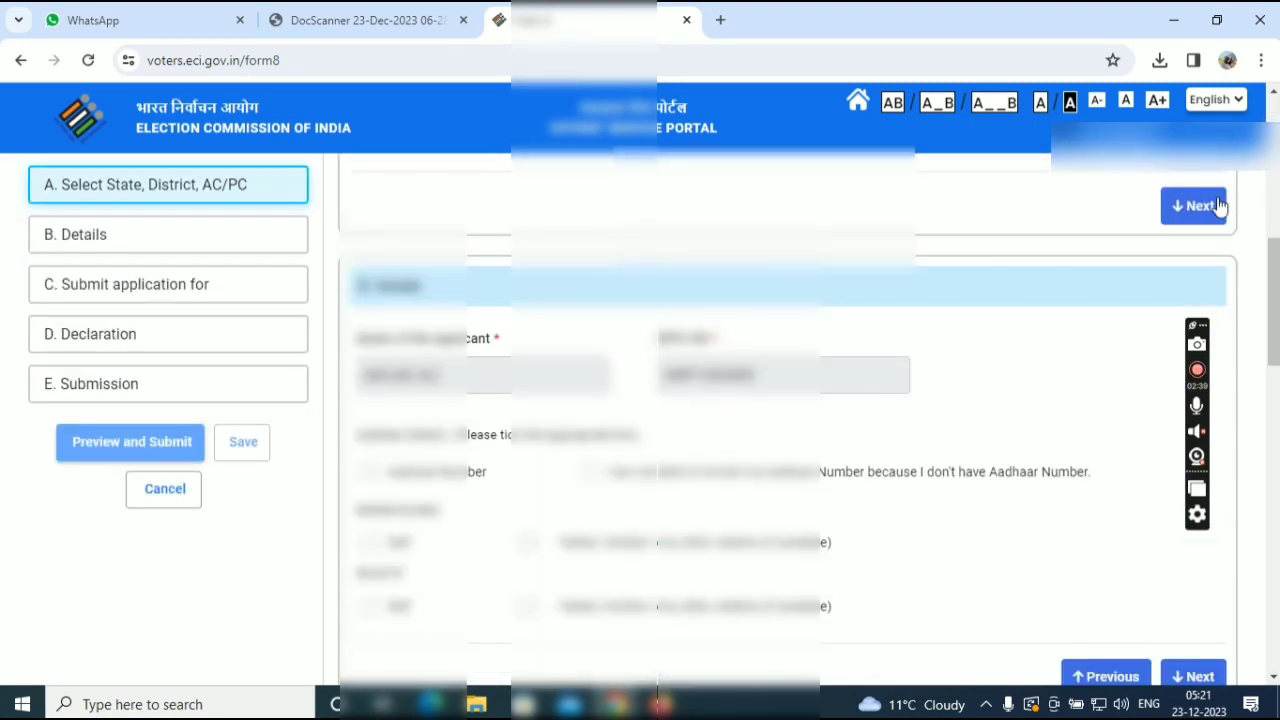
click(1214, 206)
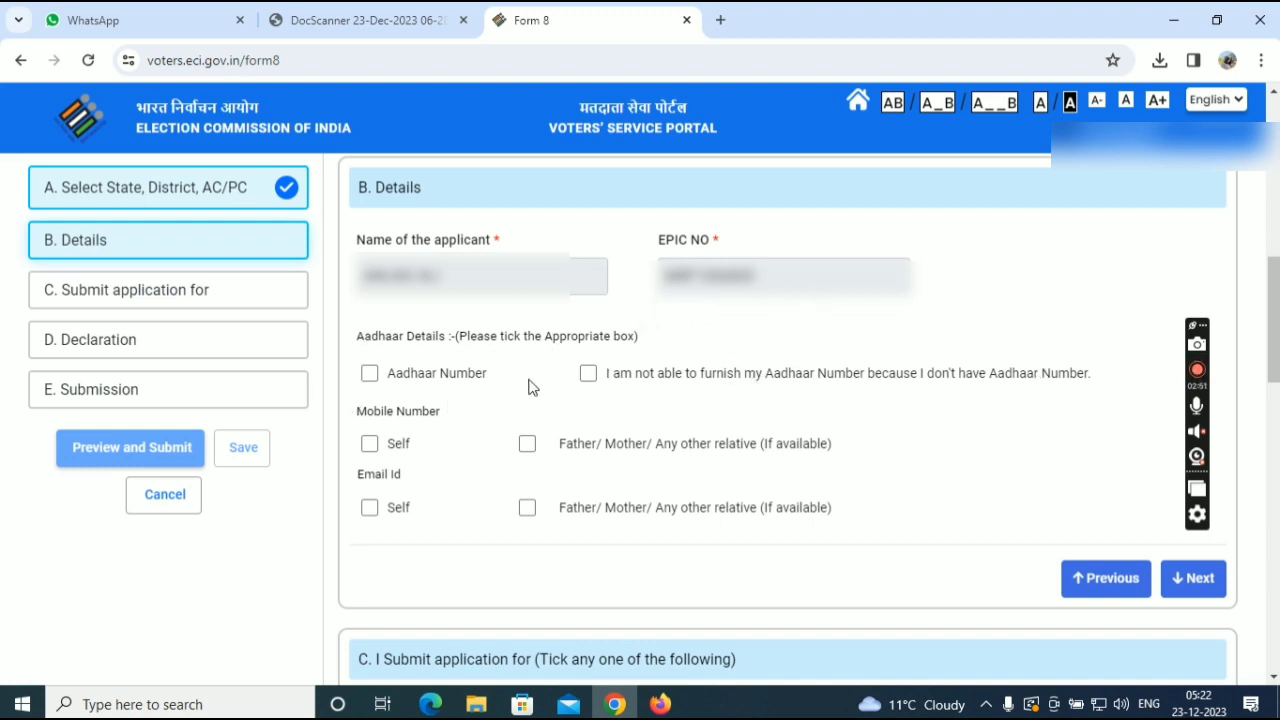
- Provide the applicant's Aadhaar number and their own mobile number
click(370, 376)
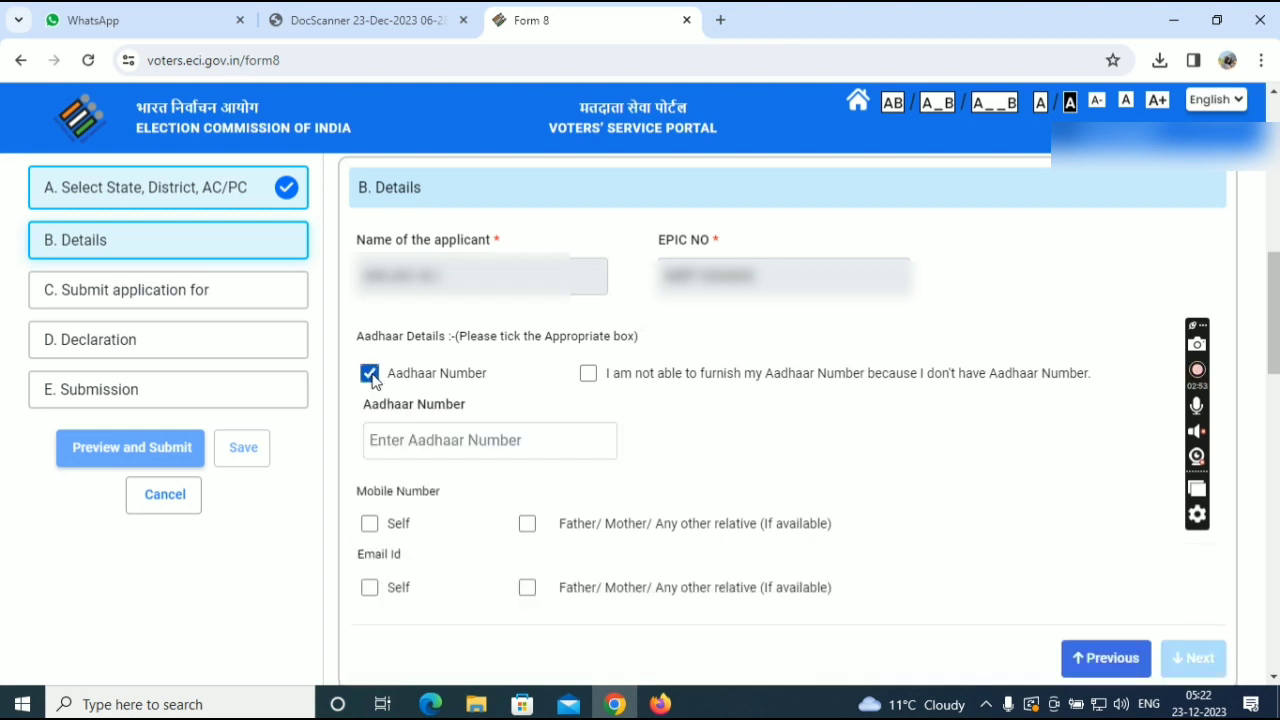
scroll(463, 485, down, 1)
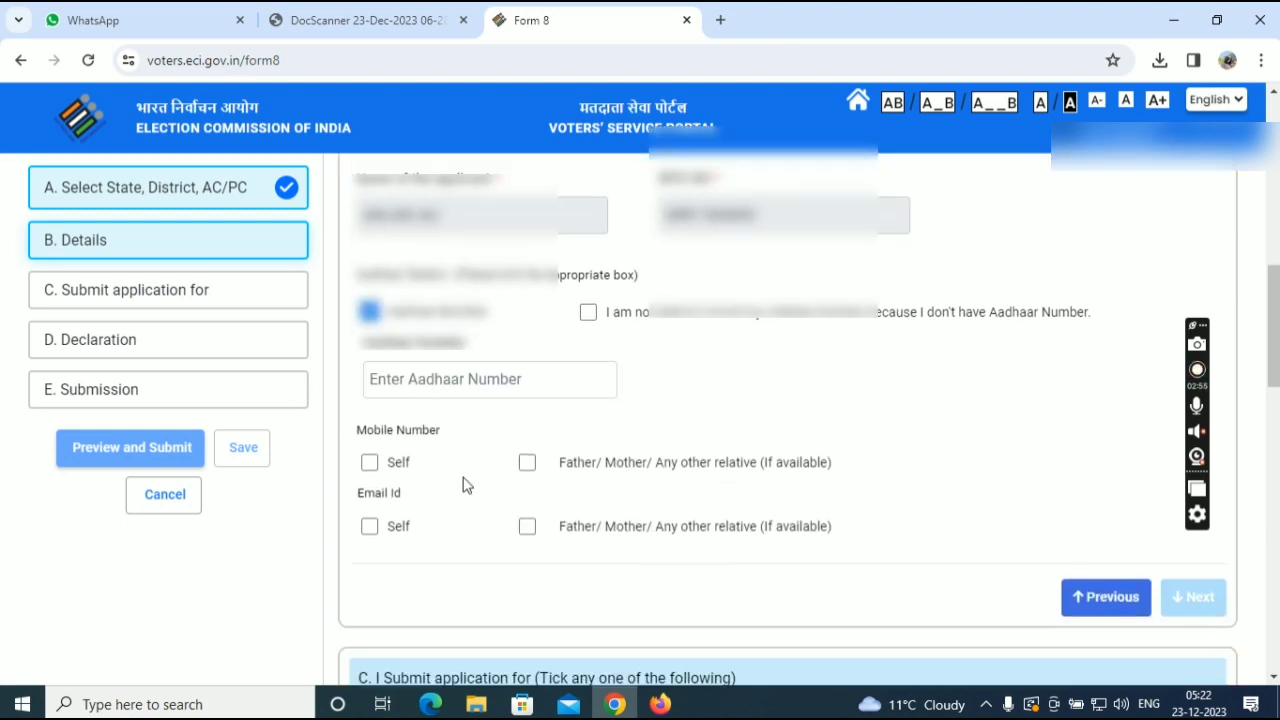
click(410, 352)
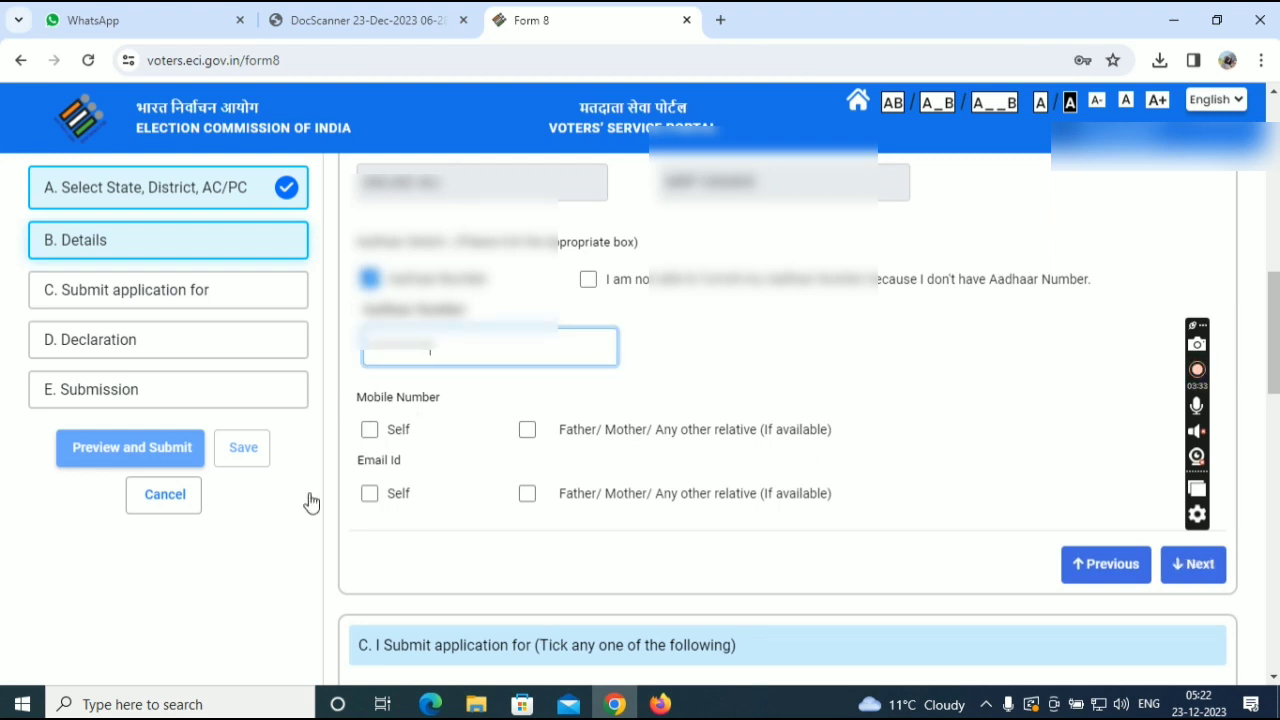
click(369, 429)
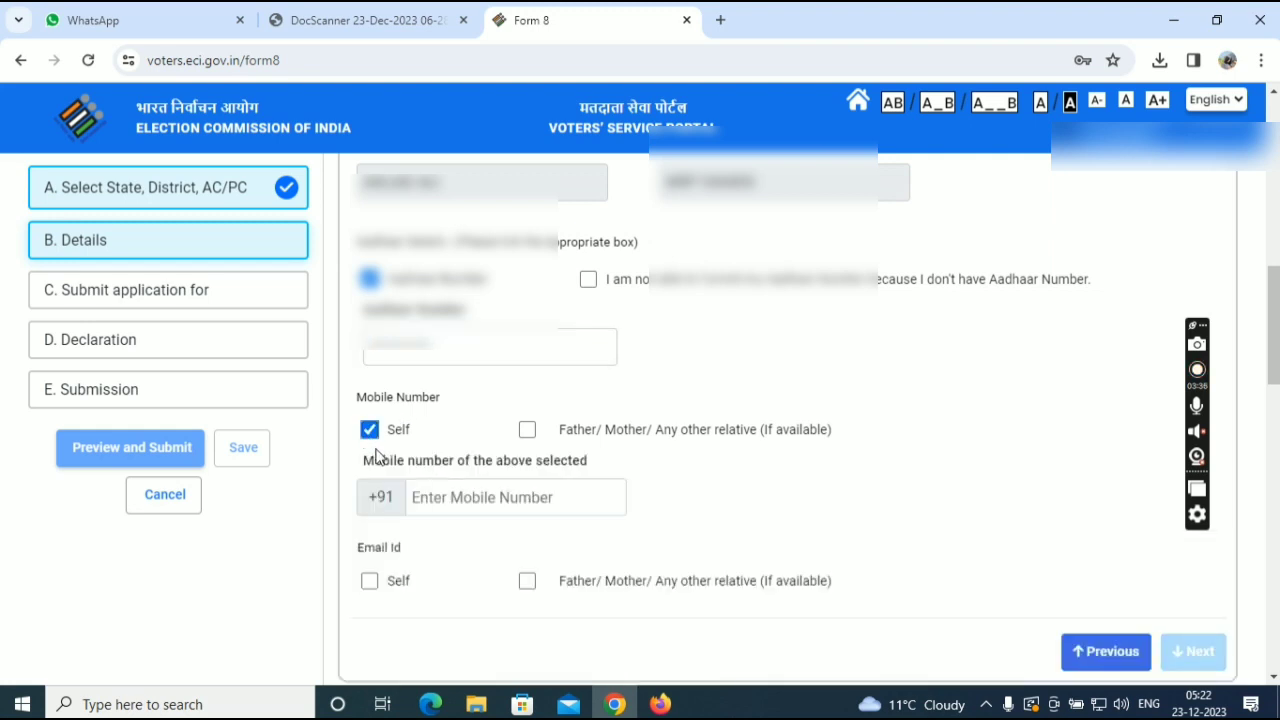
click(472, 500)
text(9)
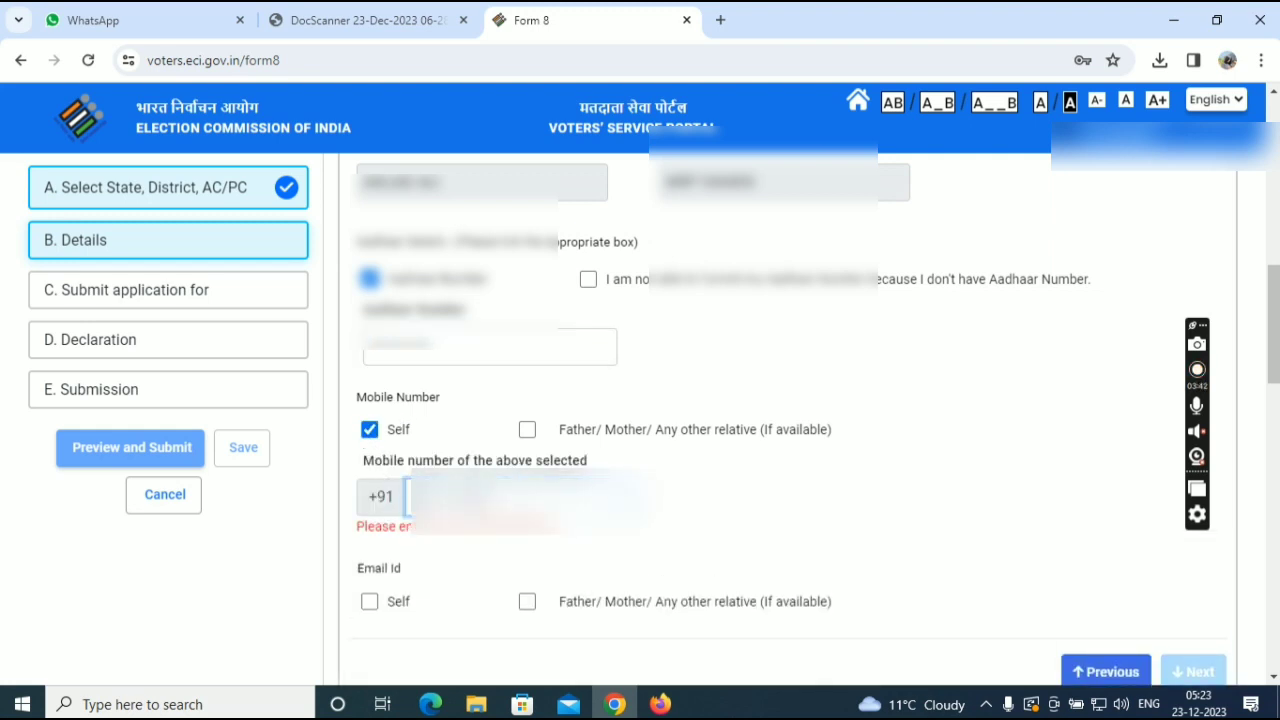
text(0)
- Select Email Self and enter the applicant's own e-mail address
scroll(429, 546, down, 1)
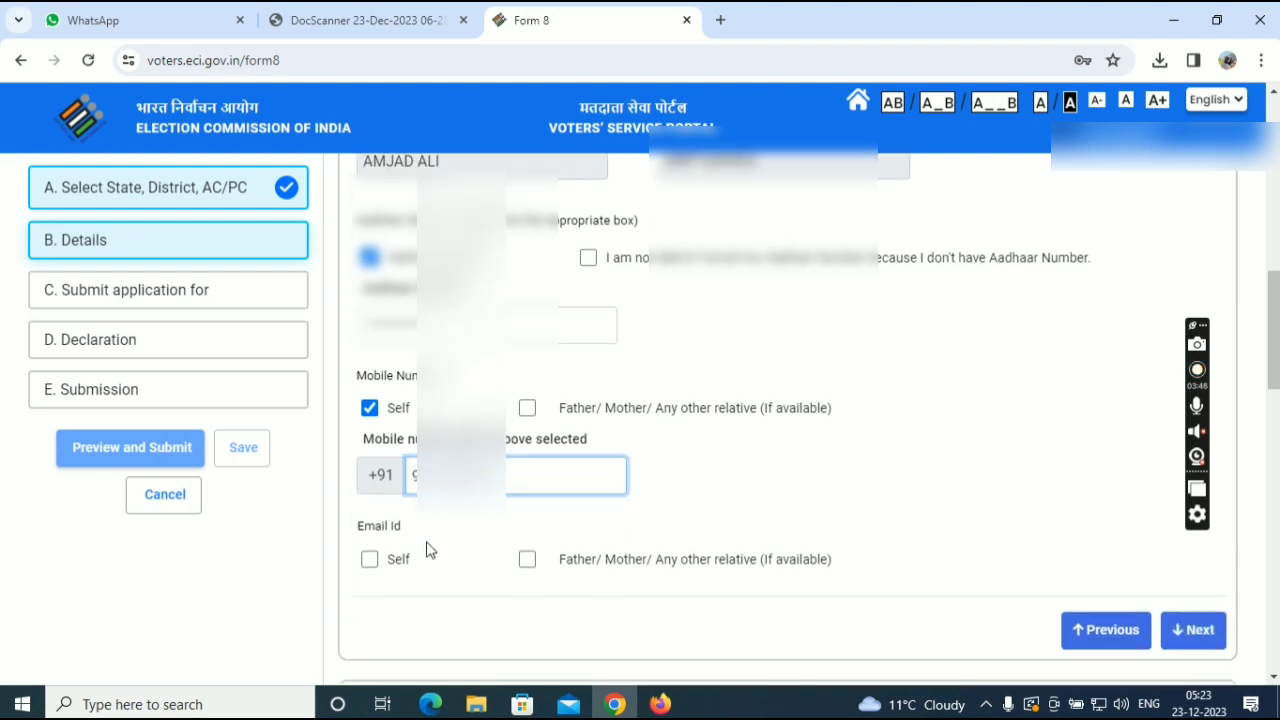
click(370, 486)
click(439, 553)
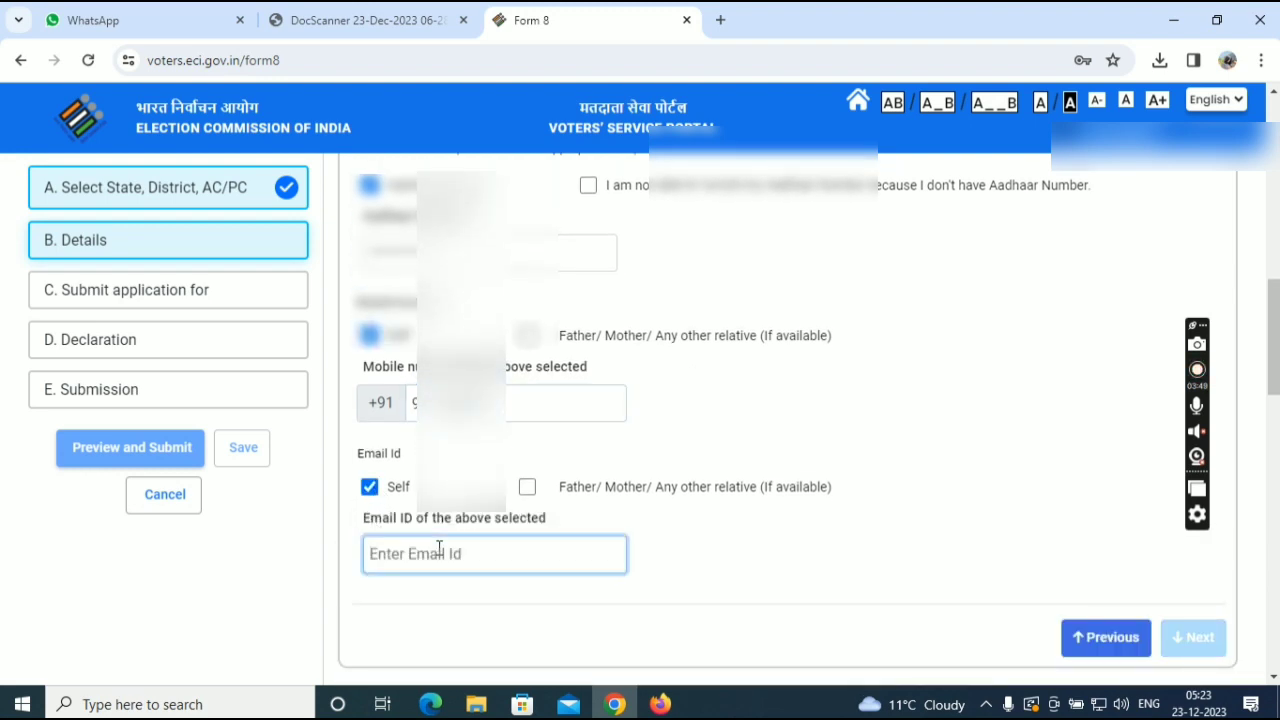
text(A)
key(BackSpace)
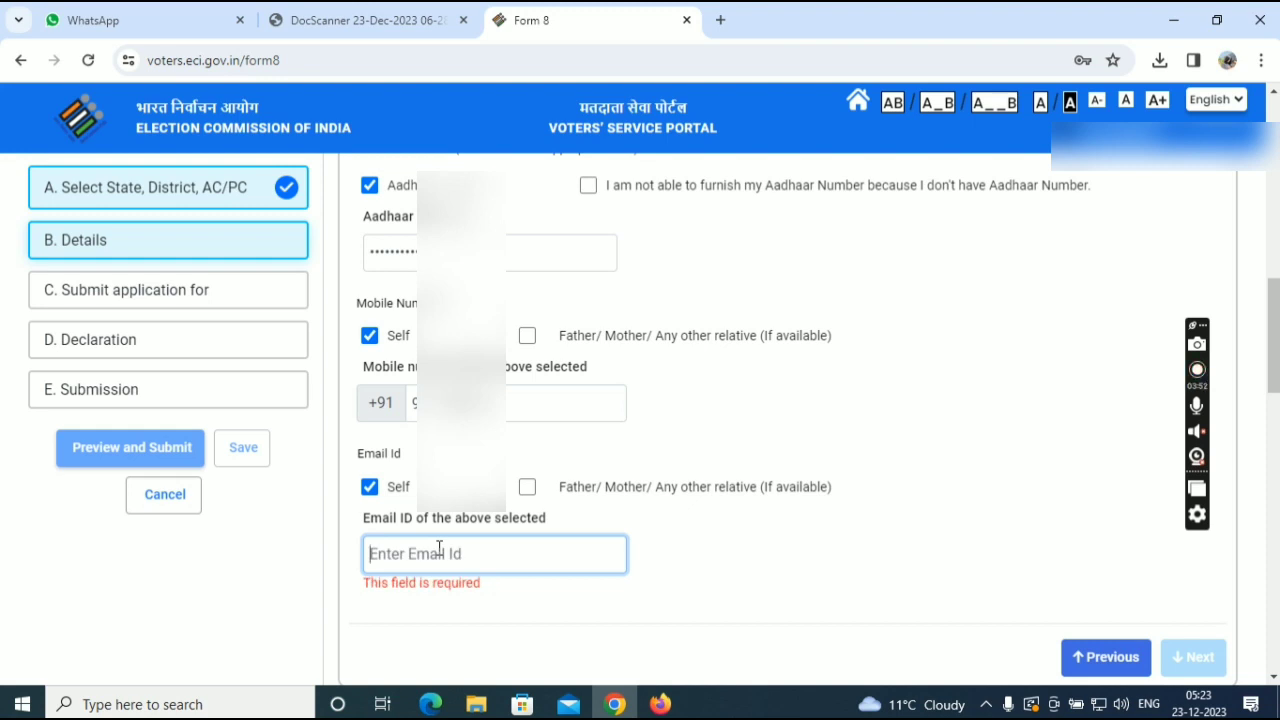
text(ar...gmail.)
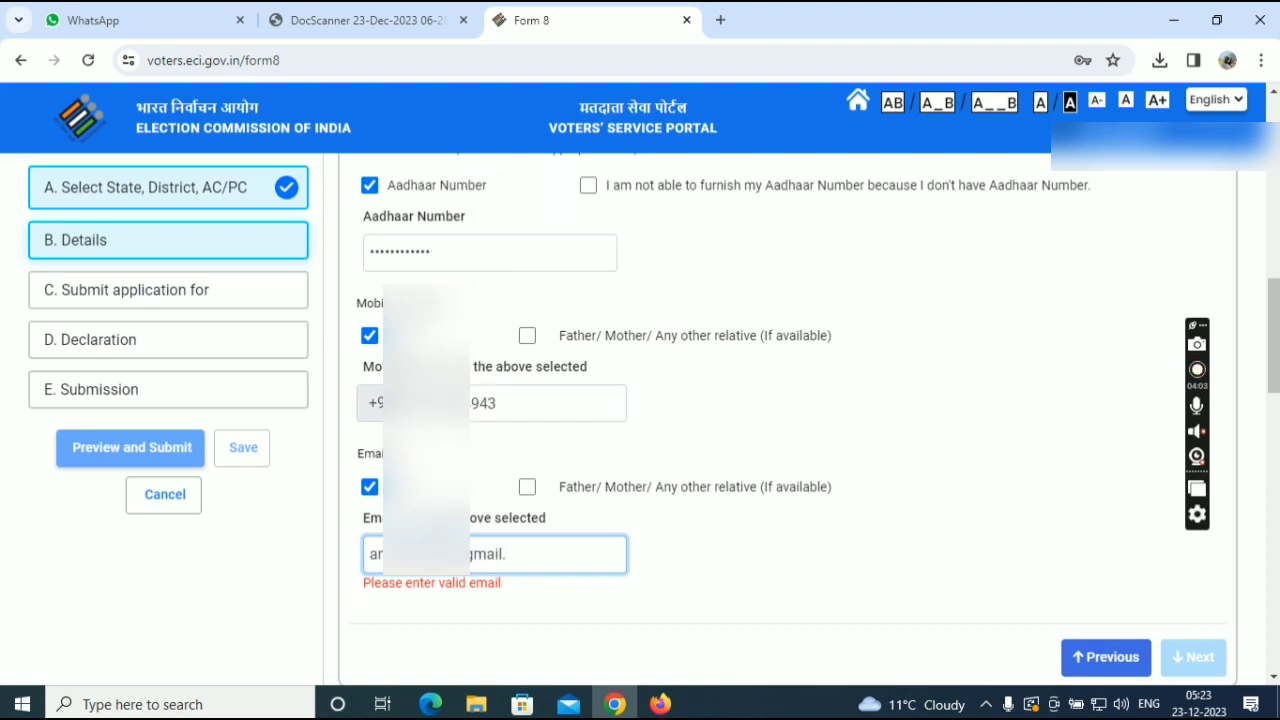
text(com)
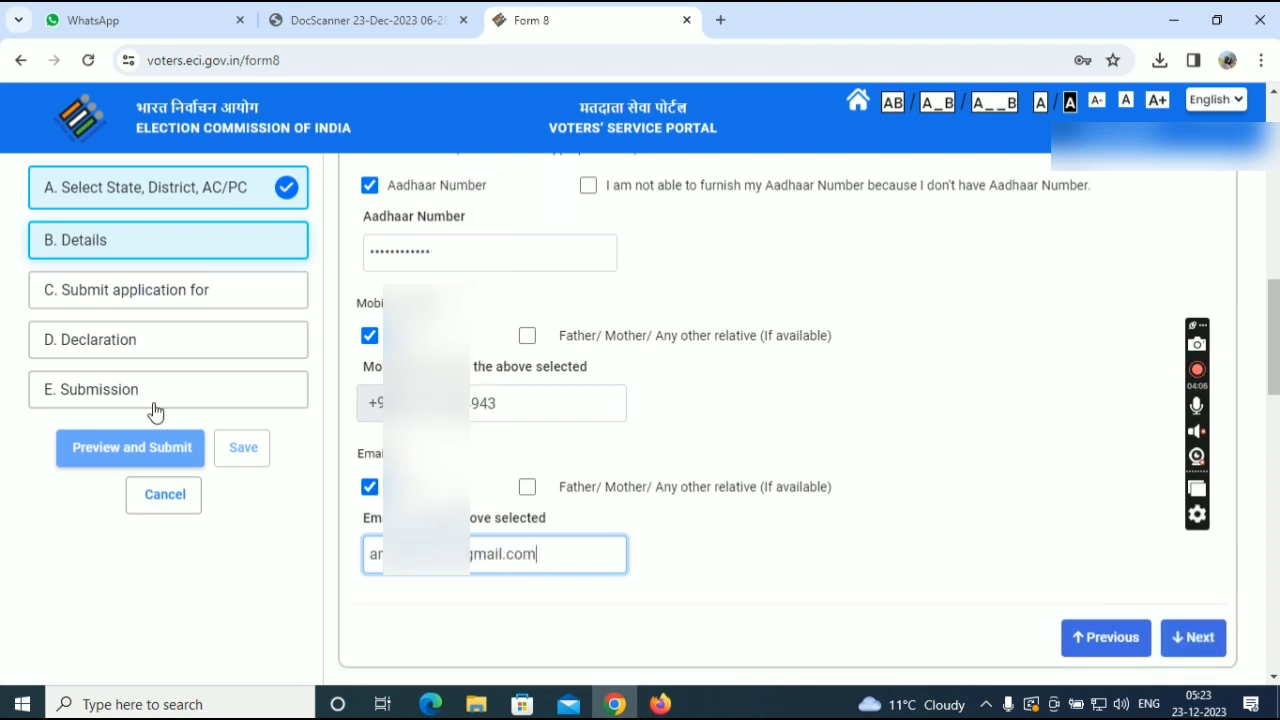
- Keep Correction of Entries and mark Name and Mobile Number for correction
click(1203, 641)
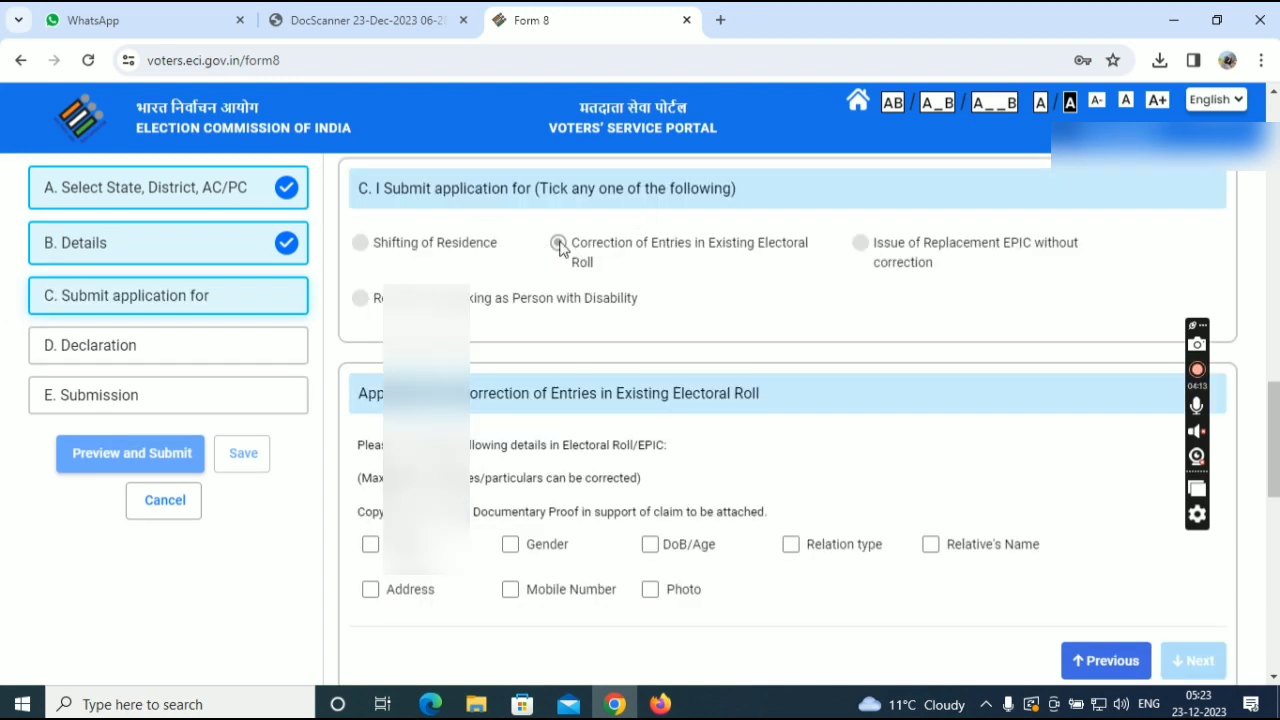
scroll(586, 312, down, 1)
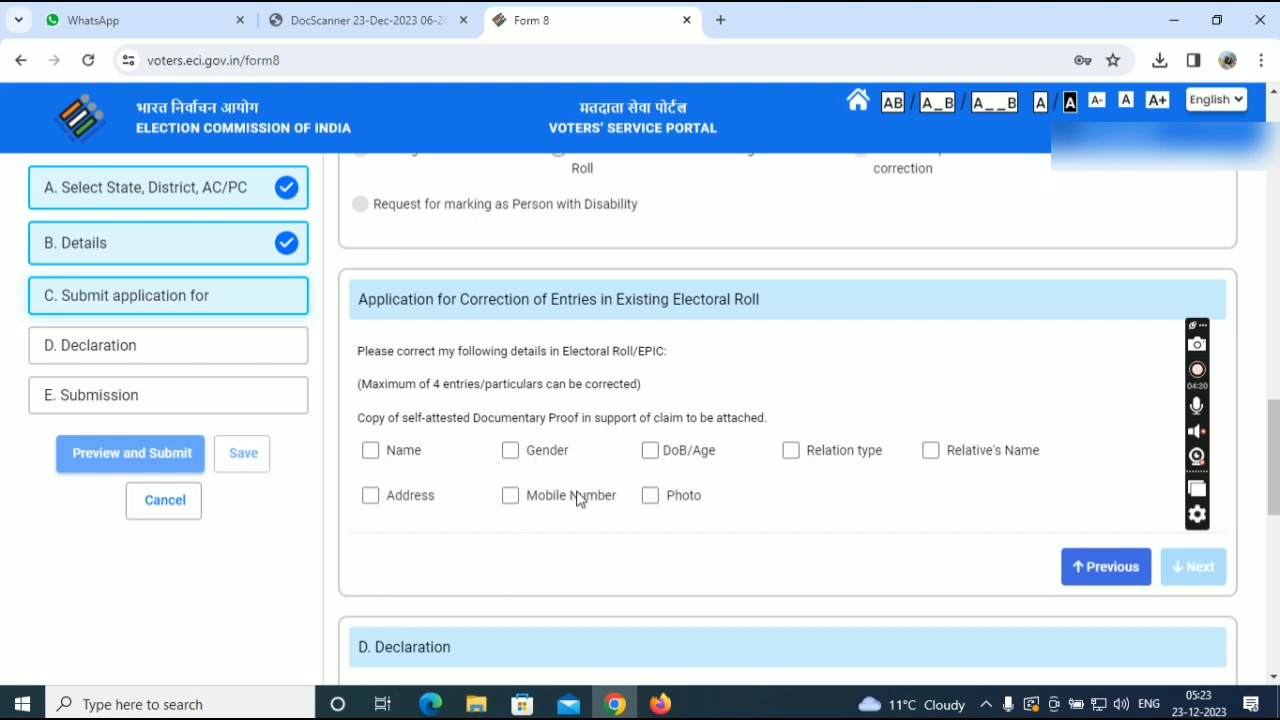
click(370, 451)
click(521, 495)
scroll(668, 490, down, 1)
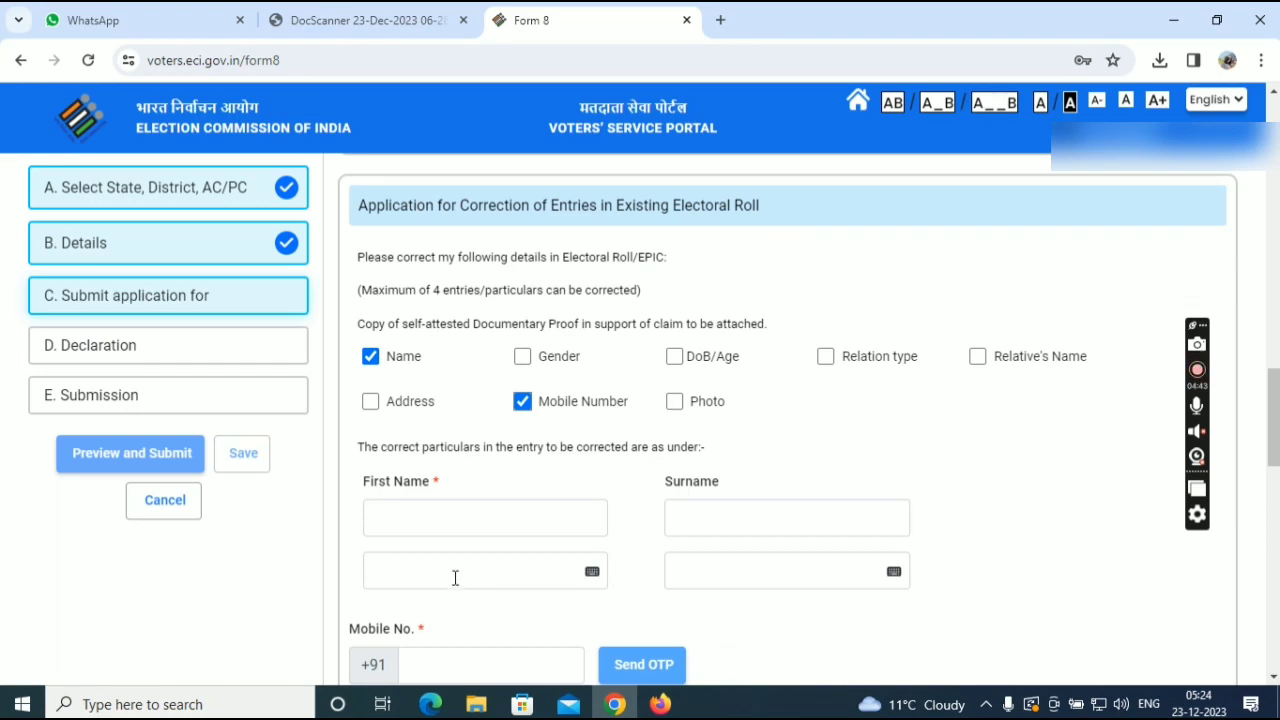
scroll(420, 551, down, 1)
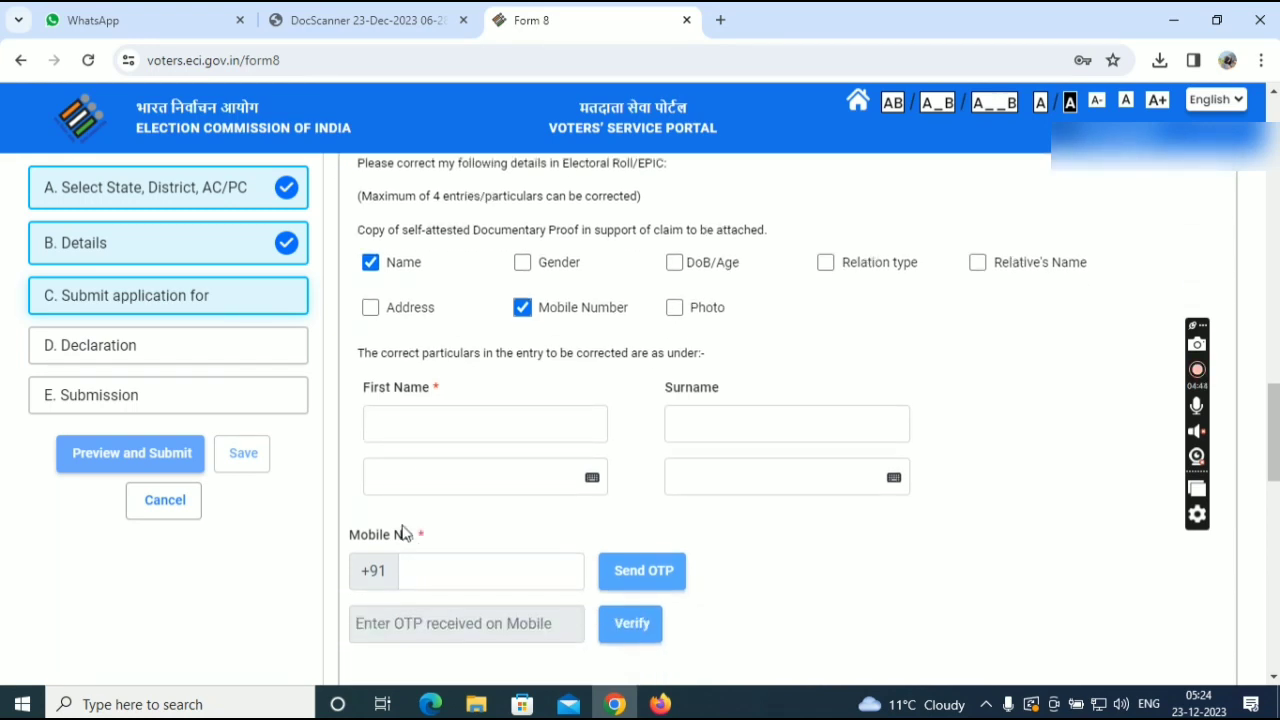
- Enter the elector's corrected first name and surname, then the regional-script name field
click(485, 412)
text(A)
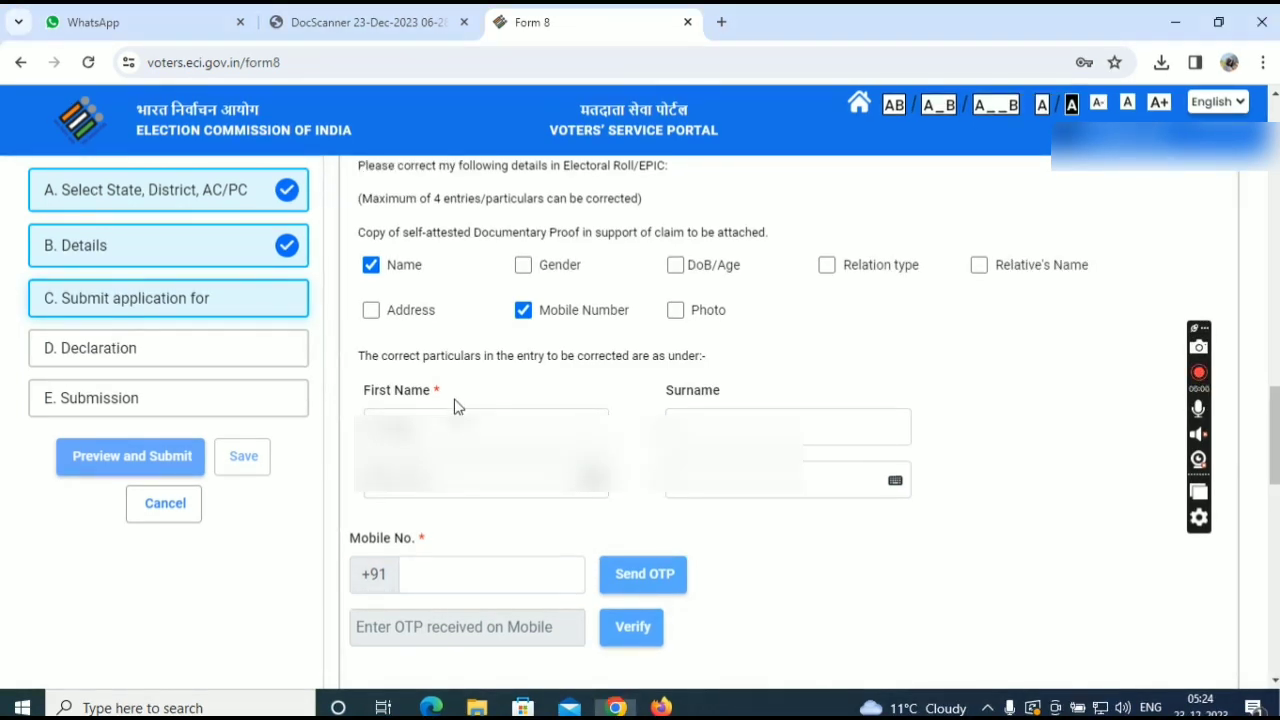
click(430, 418)
key(Tab)
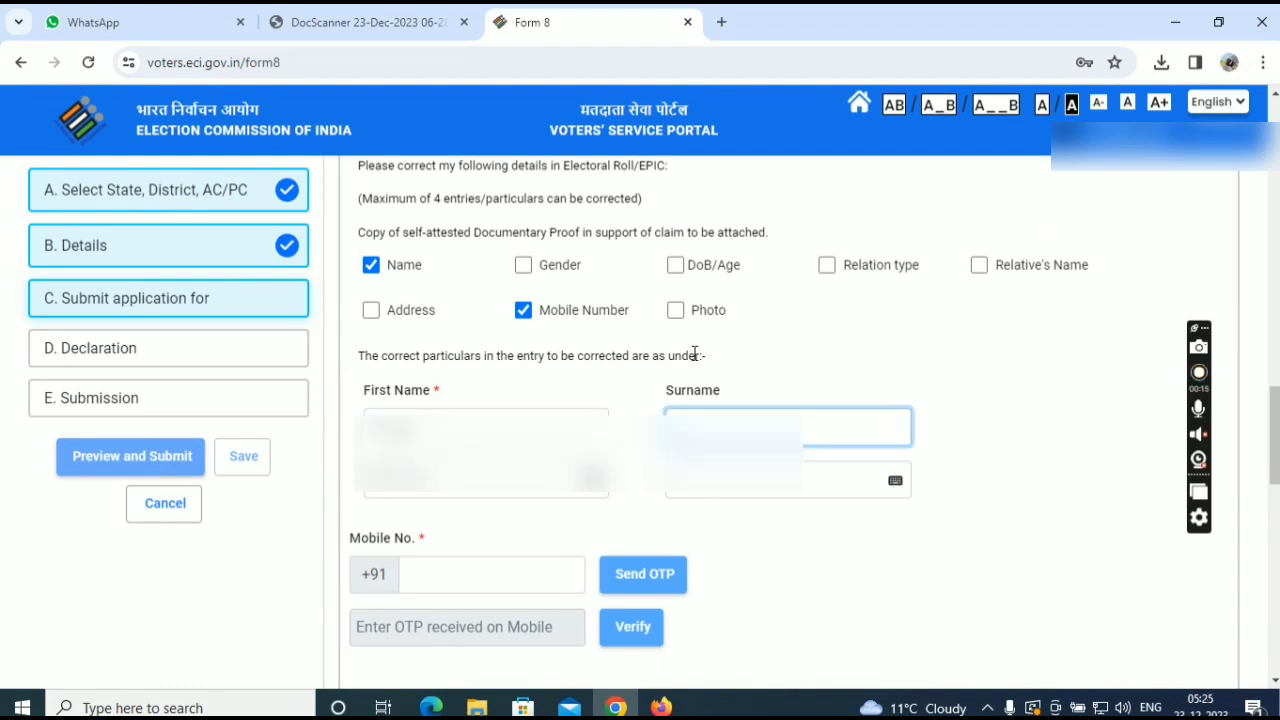
text(K)
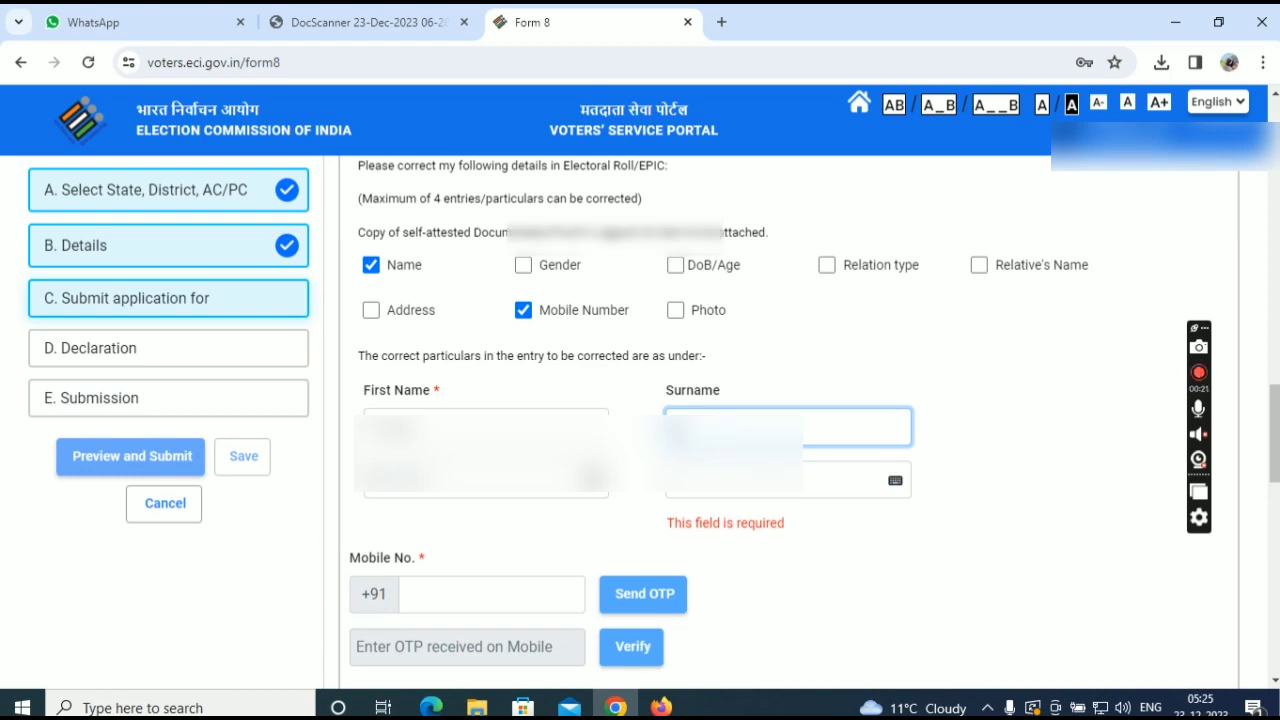
click(755, 494)
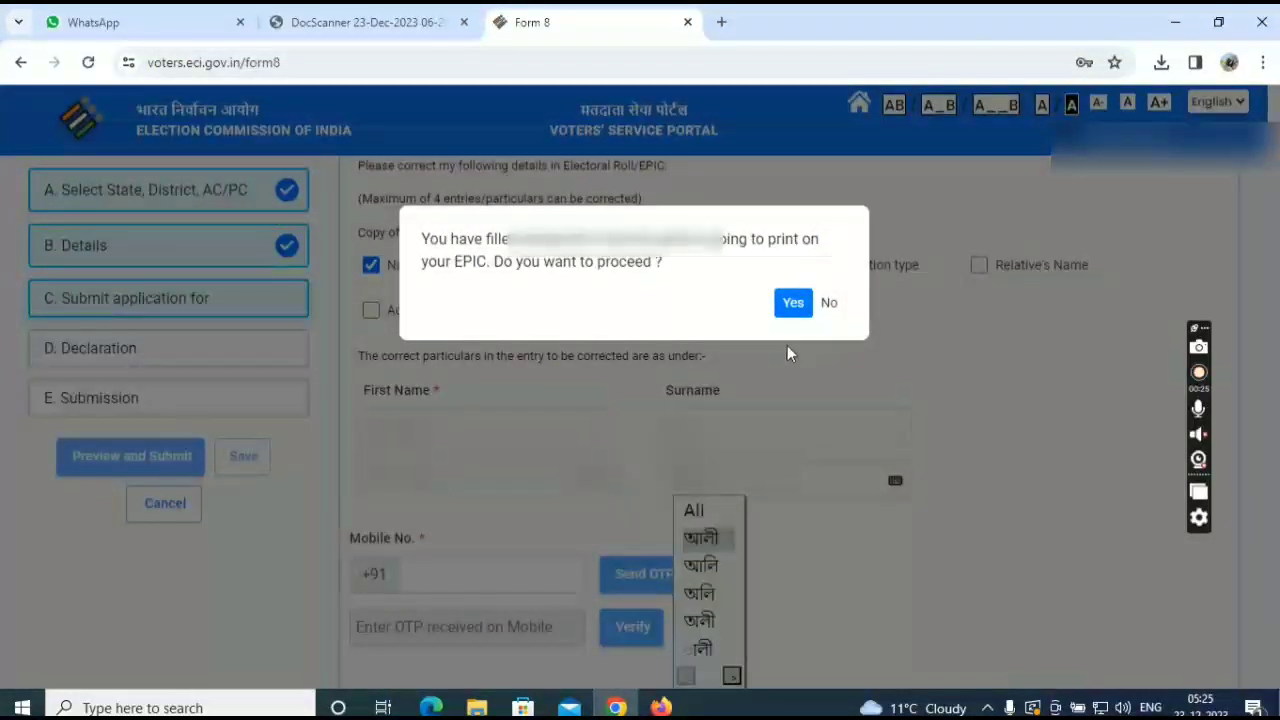
- Accept that the name will print on the EPIC and choose Pan Card as the supporting document
click(791, 303)
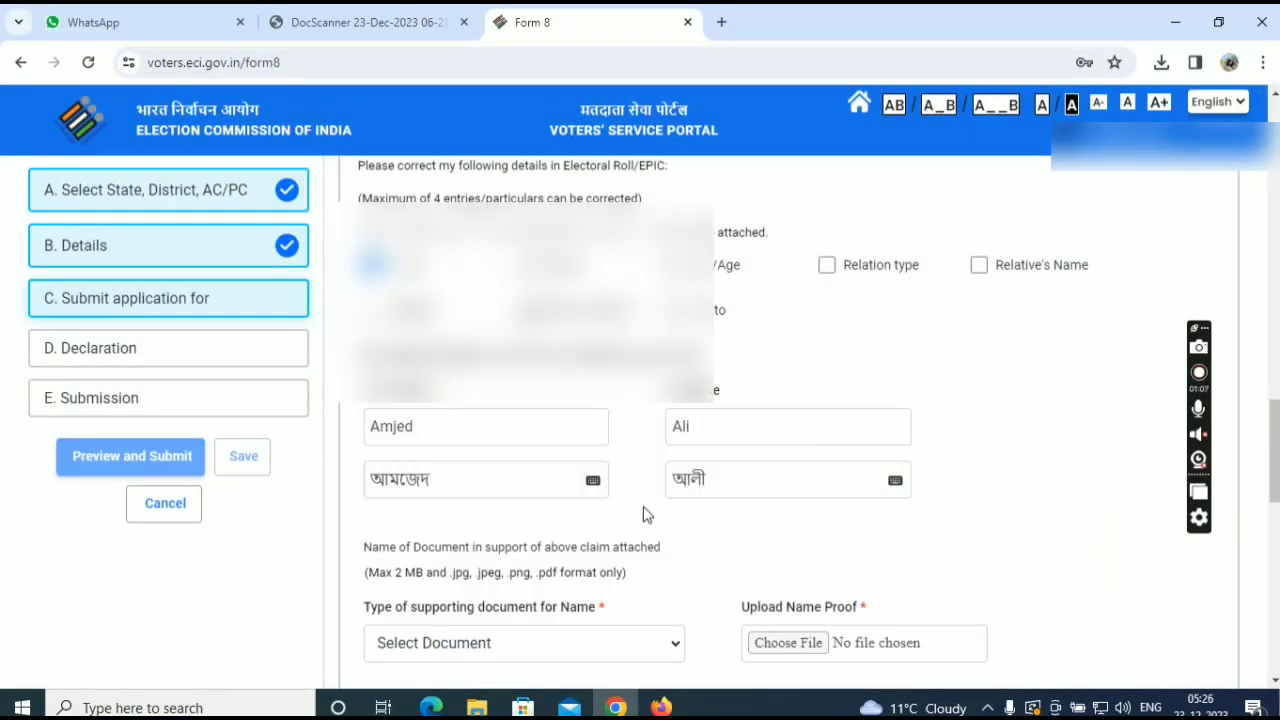
scroll(643, 513, down, 1)
scroll(643, 513, down, 1)
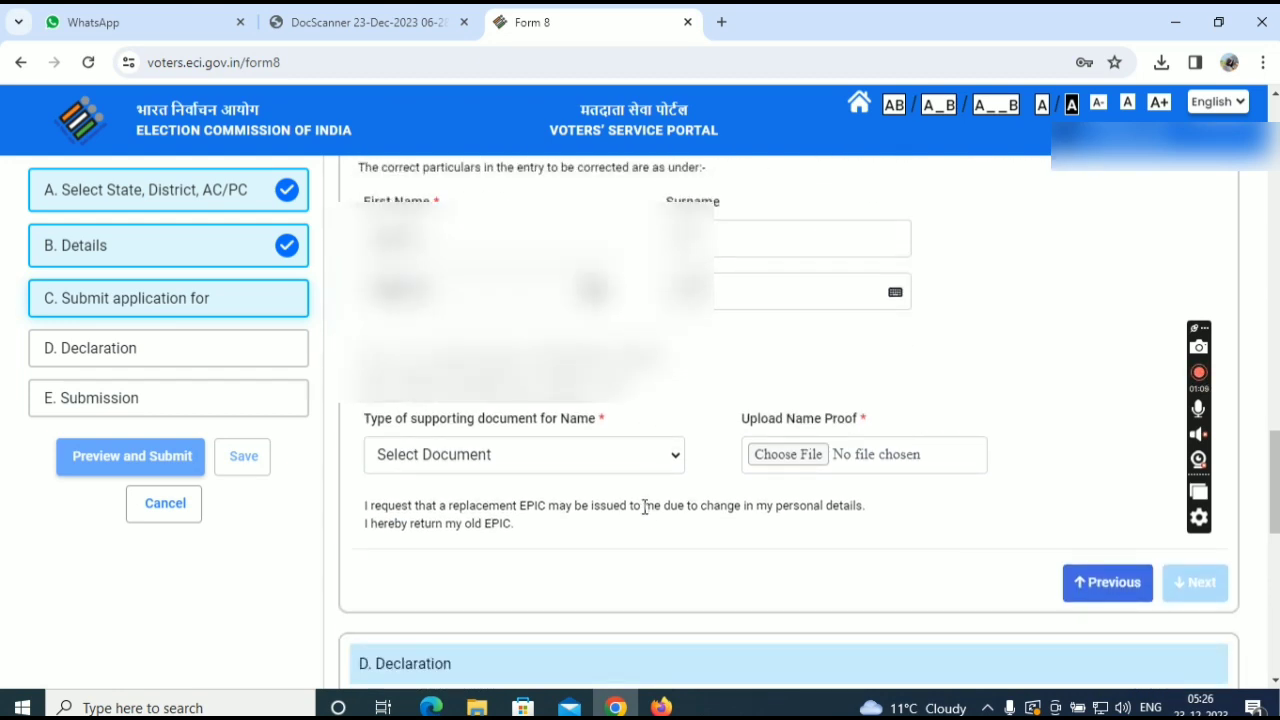
scroll(370, 436, up, 1)
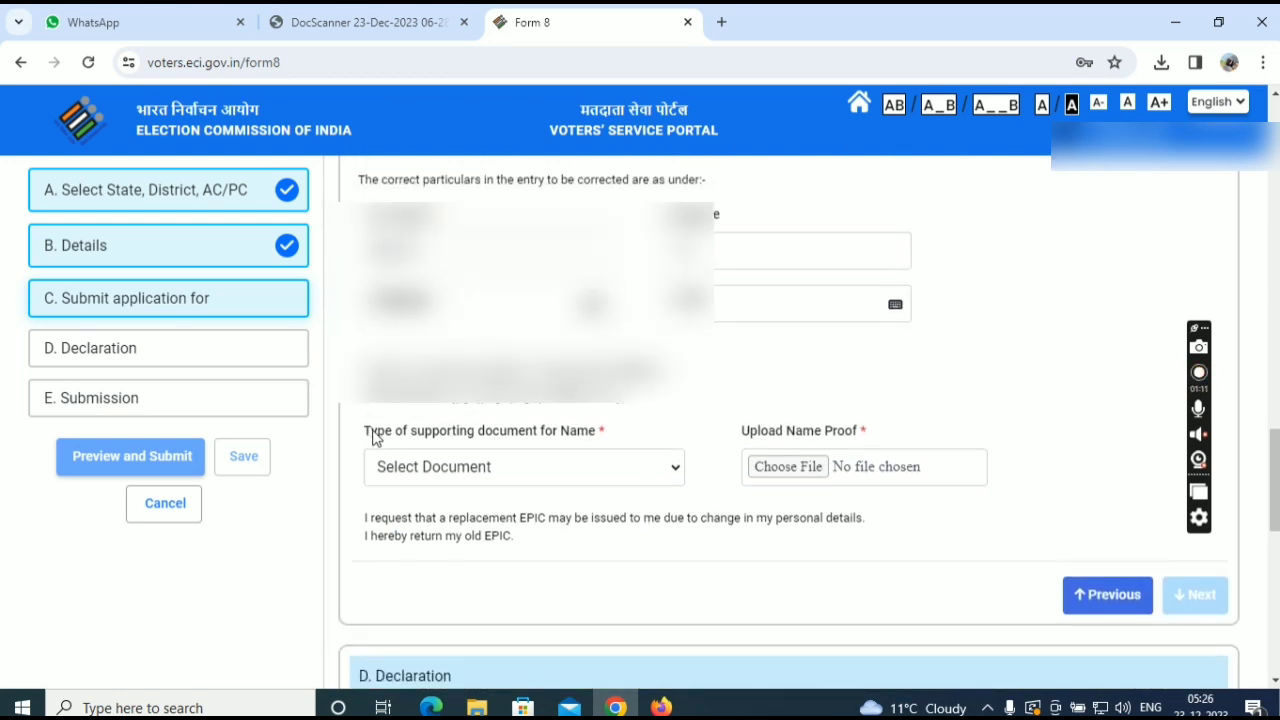
scroll(370, 436, down, 1)
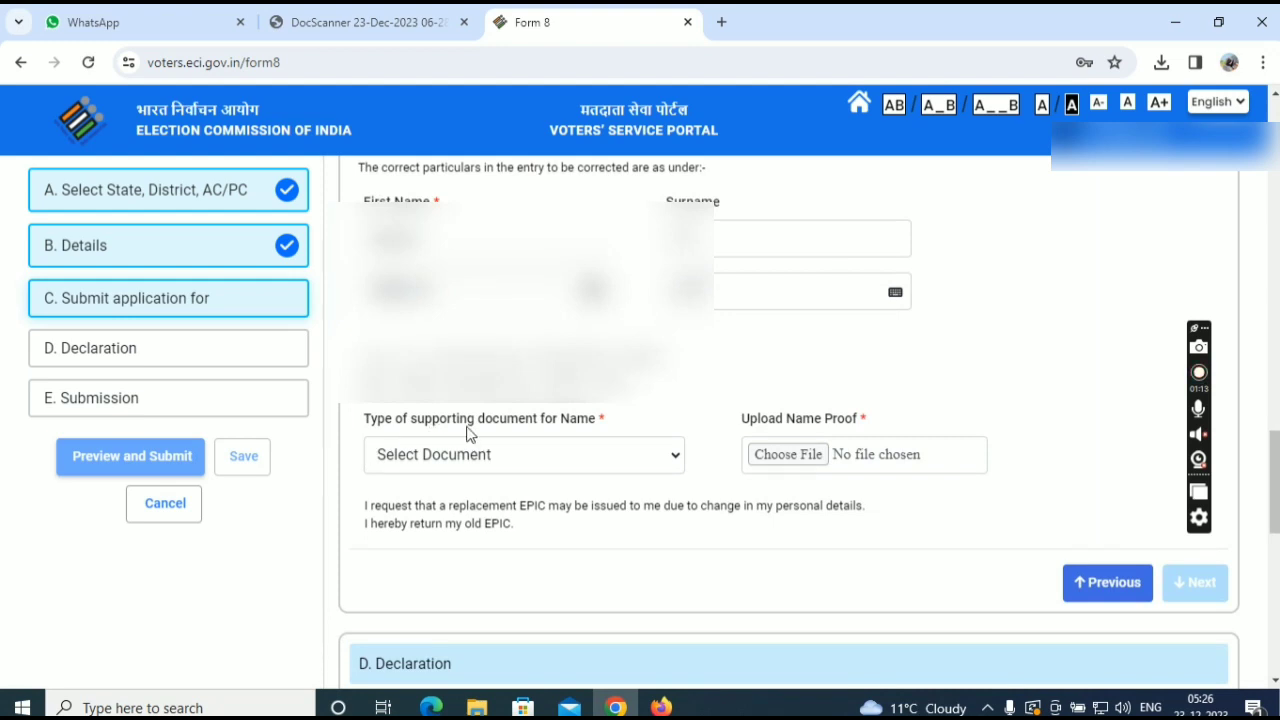
click(534, 472)
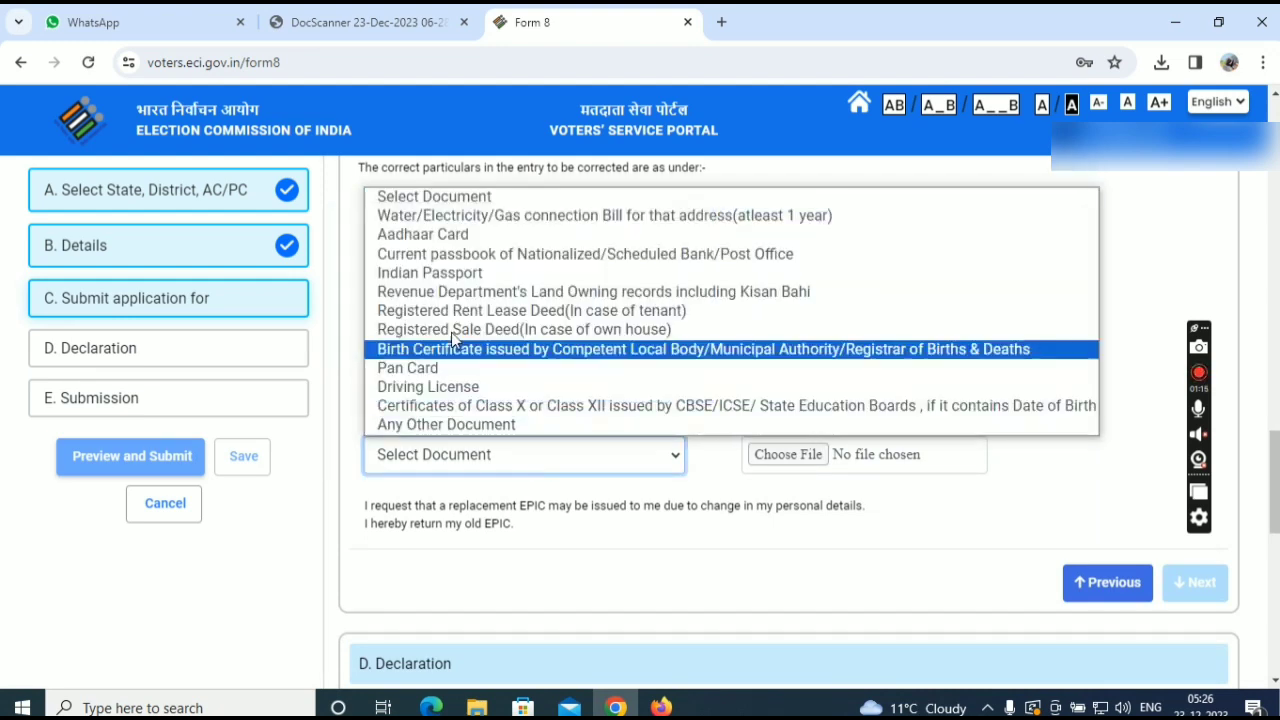
click(408, 368)
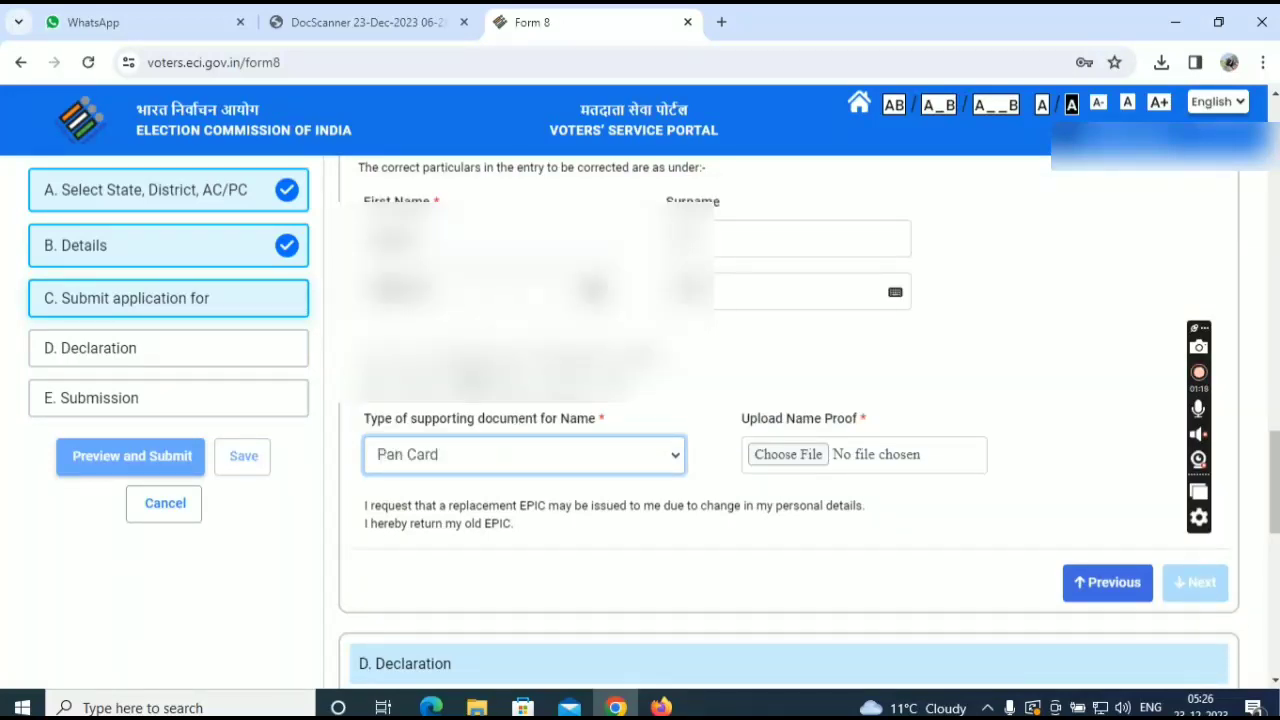
- Attach the DocScanner PDF from the Downloads folder as the name proof
click(805, 458)
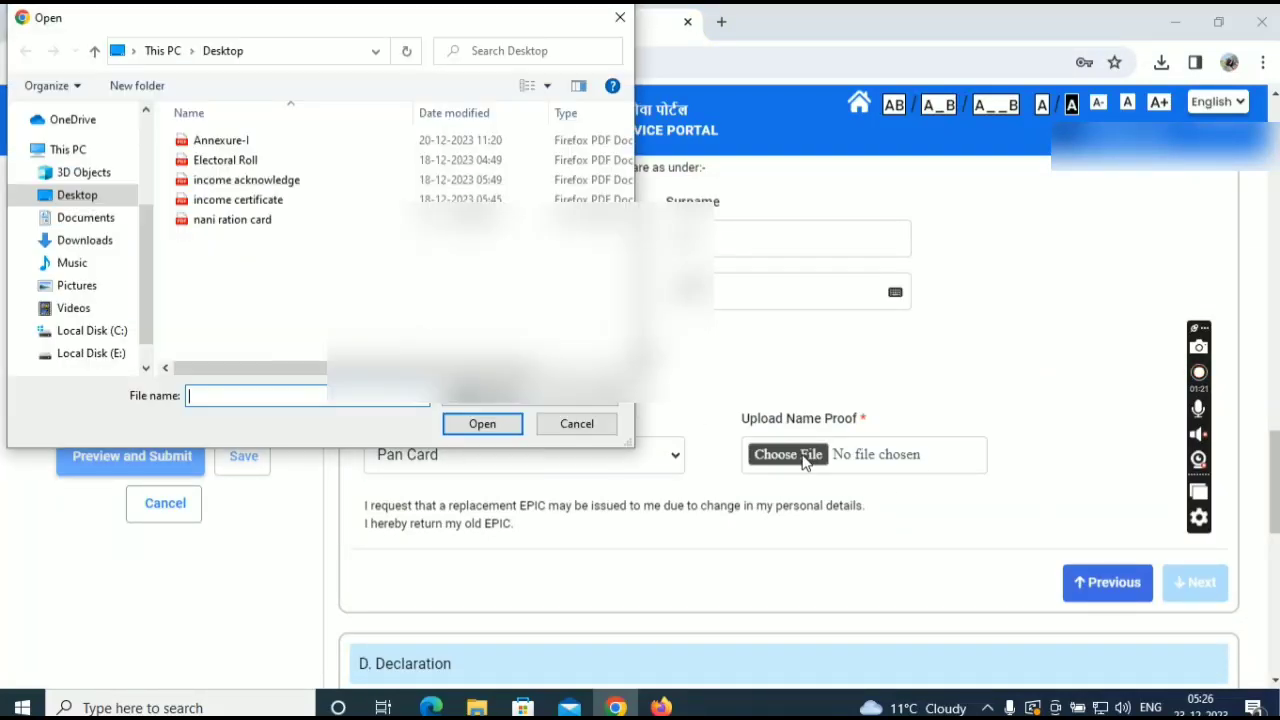
click(108, 250)
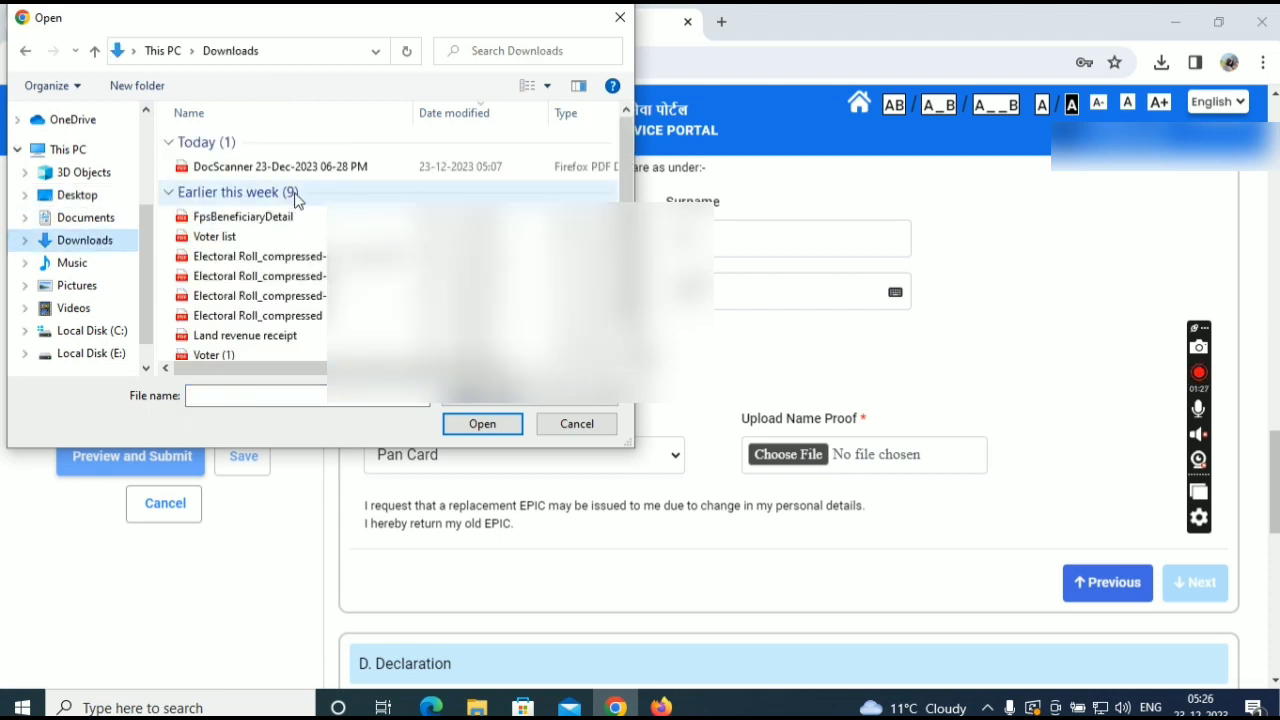
click(346, 167)
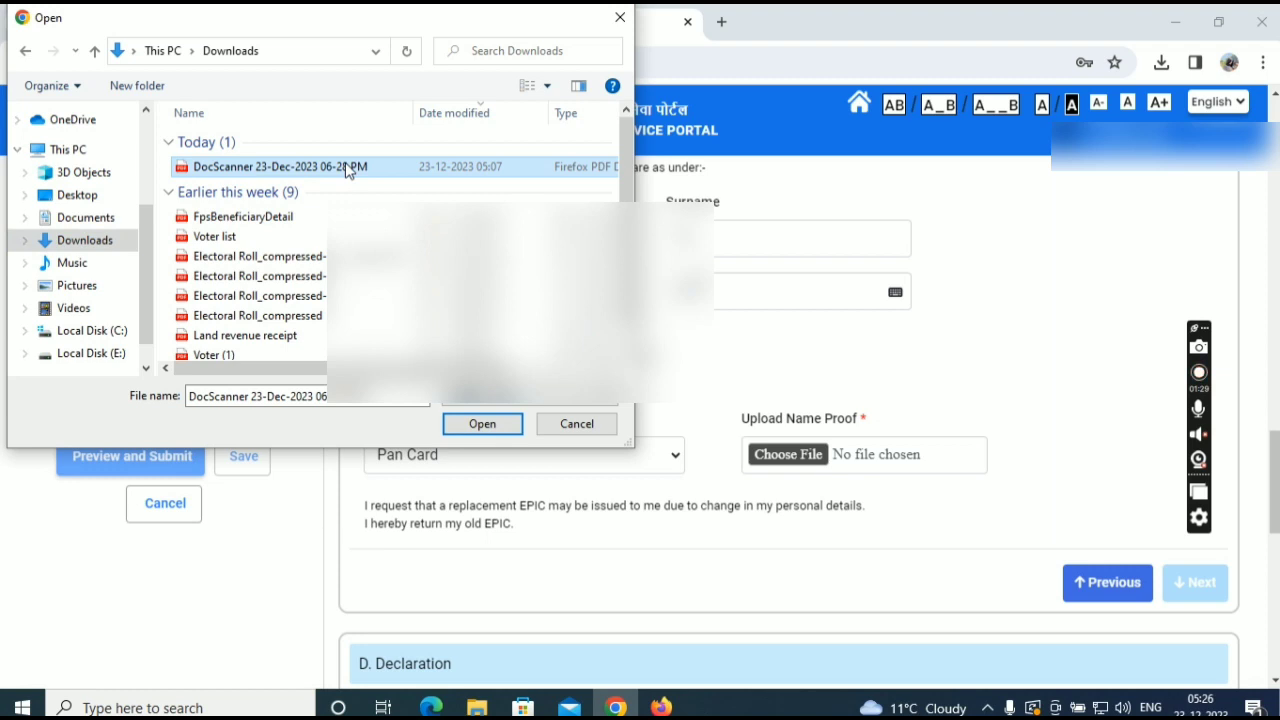
click(471, 428)
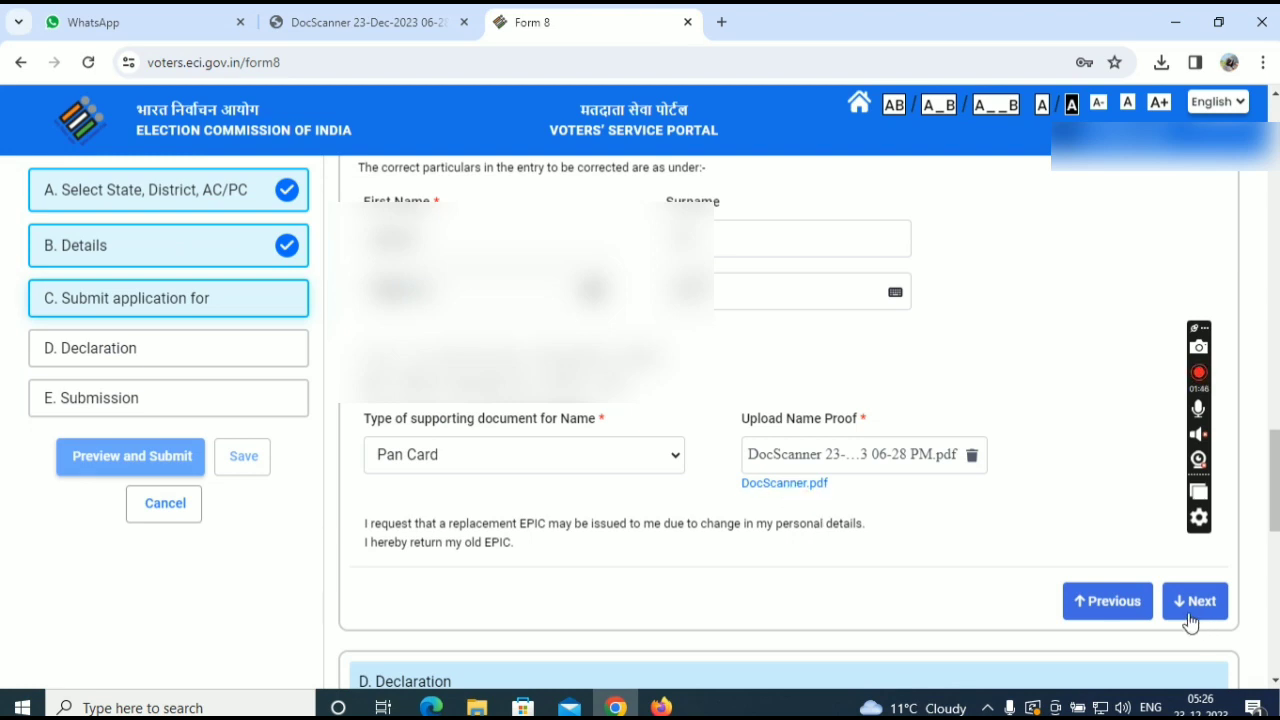
- Finish section C and enter Kamrup as the Place in the Declaration section
click(1192, 613)
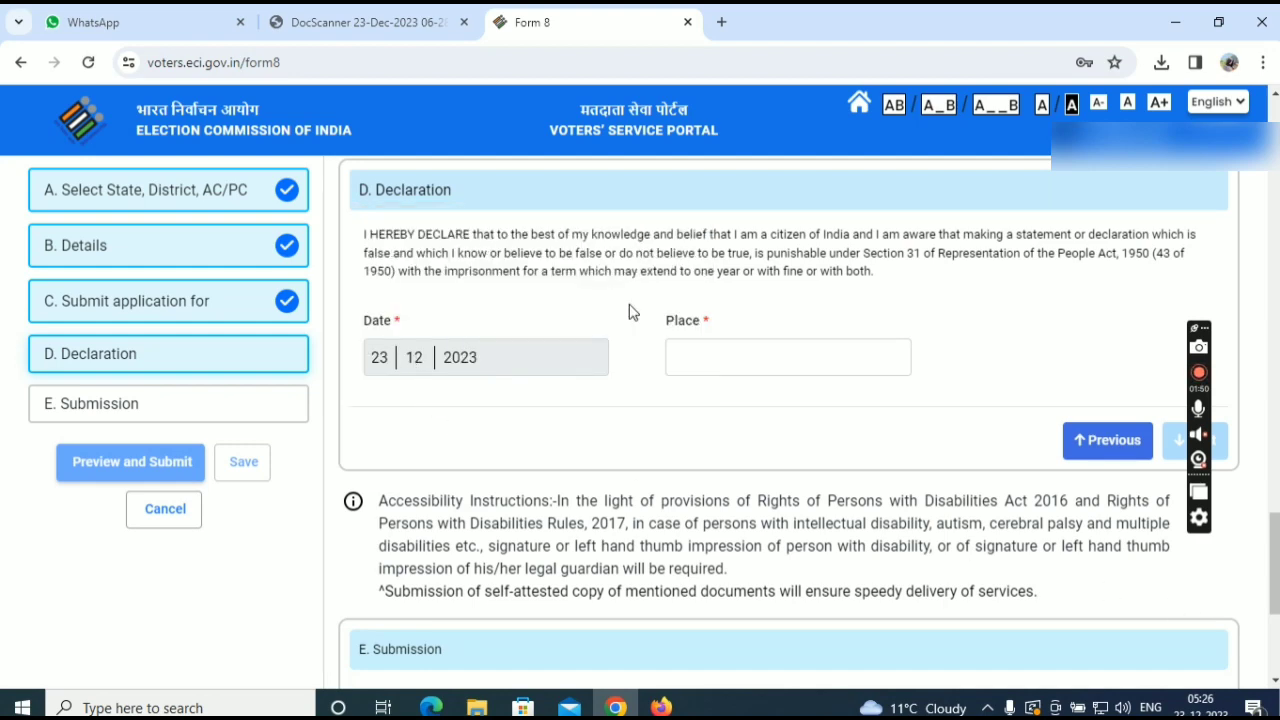
scroll(617, 314, up, 2)
scroll(617, 314, down, 3)
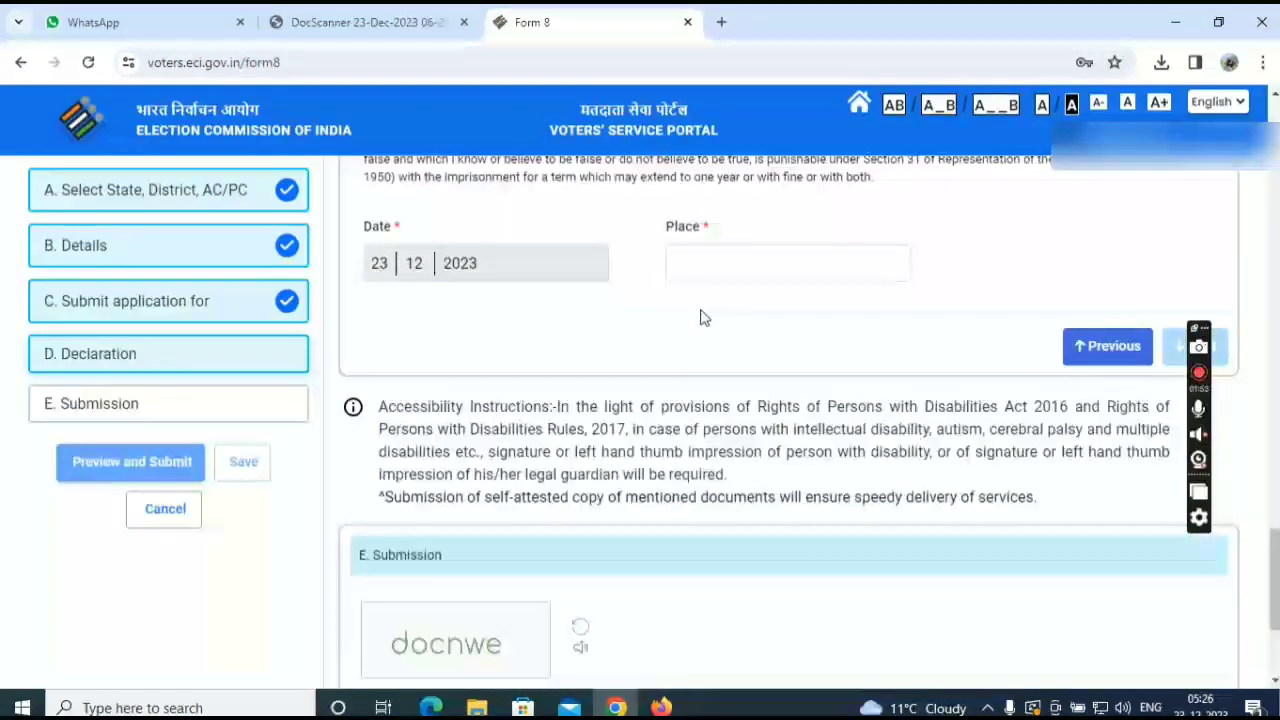
scroll(690, 310, up, 1)
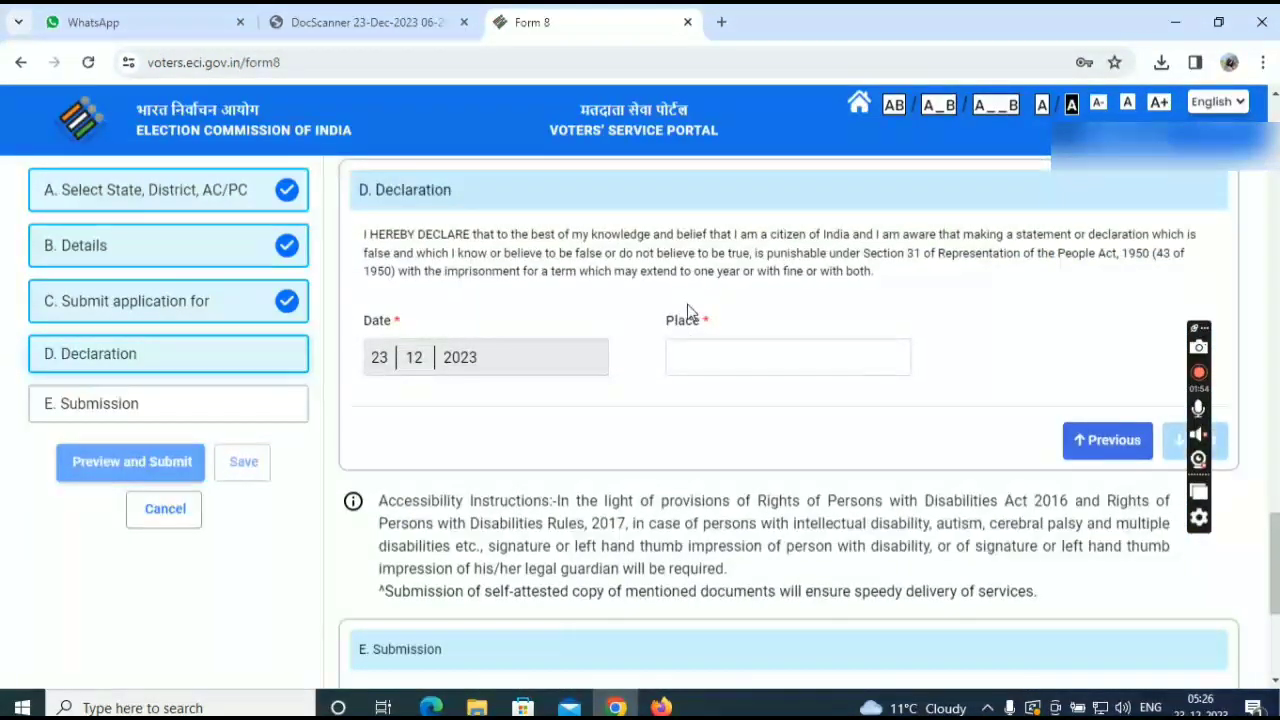
click(691, 355)
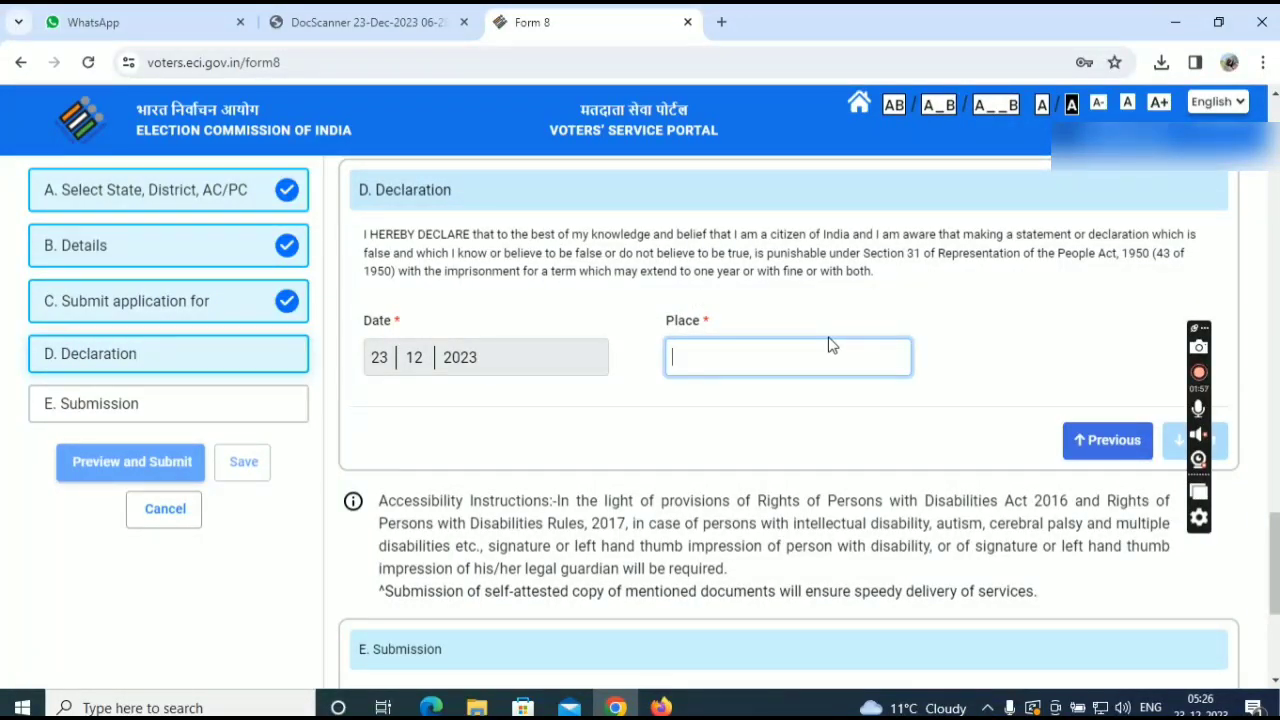
text(Kamrup)
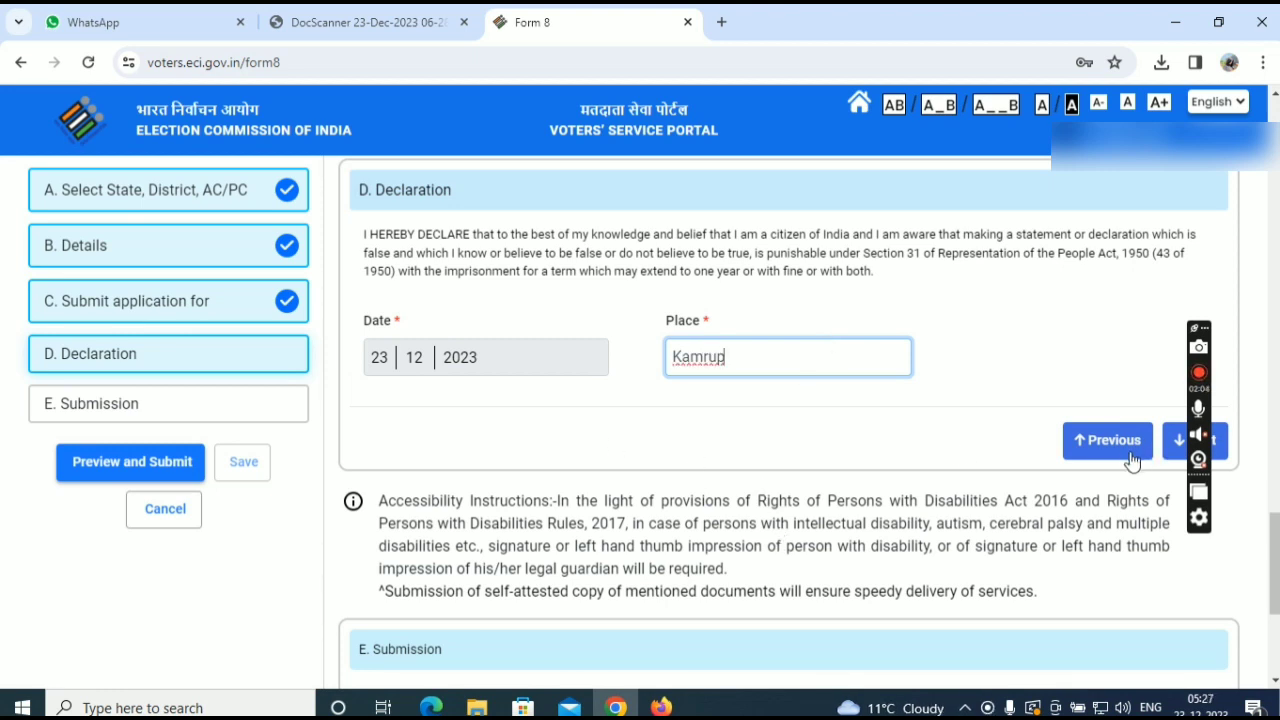
scroll(1130, 455, down, 1)
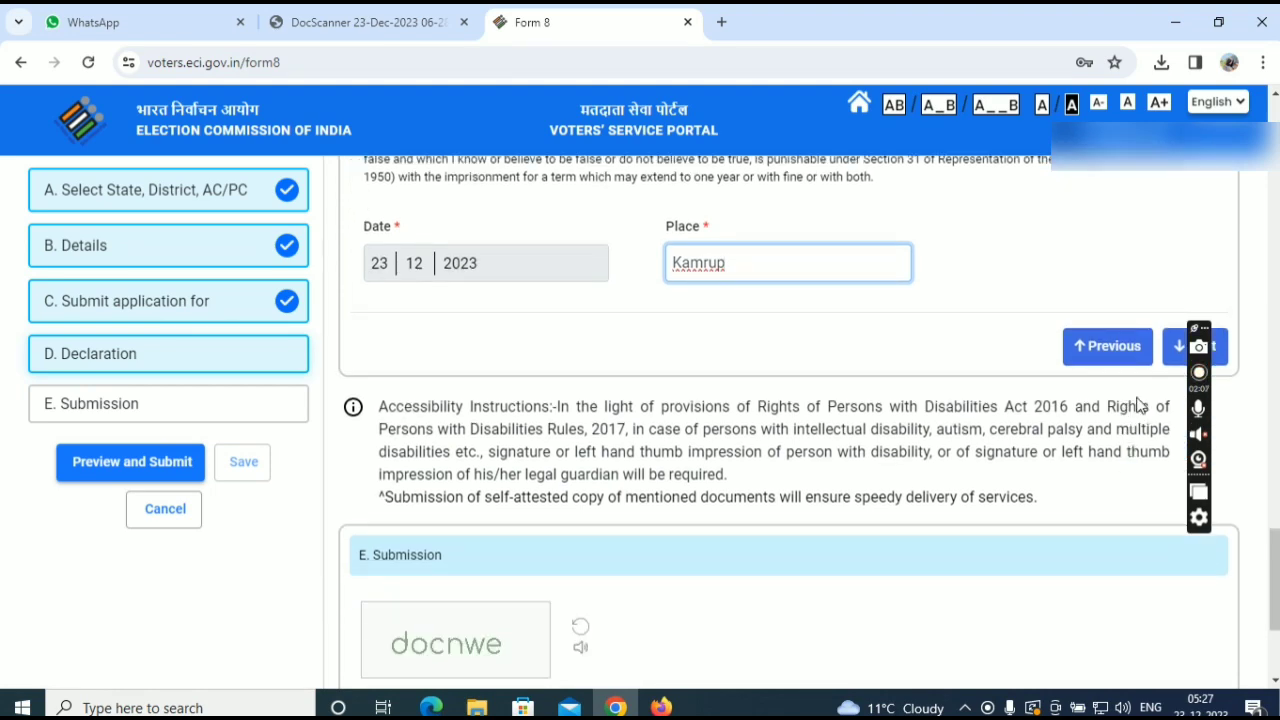
scroll(1136, 406, up, 3)
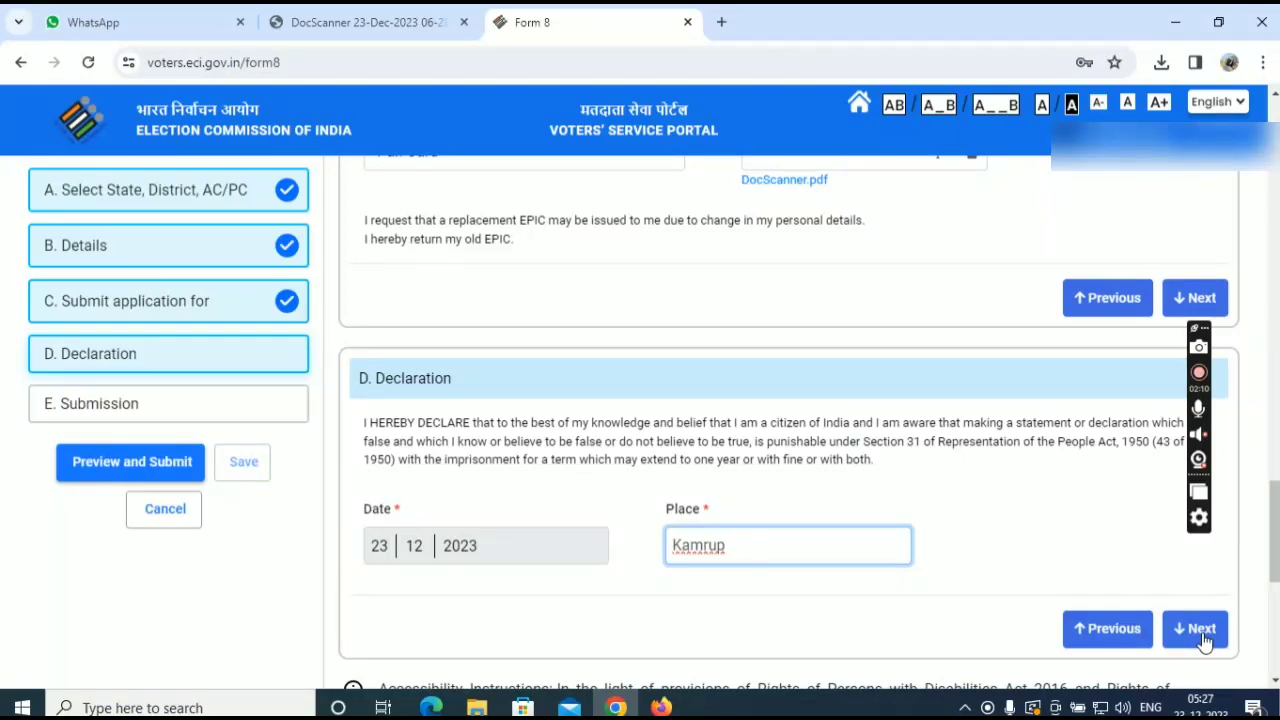
- Complete the Declaration step and type the displayed captcha characters into the Captcha field
click(1204, 640)
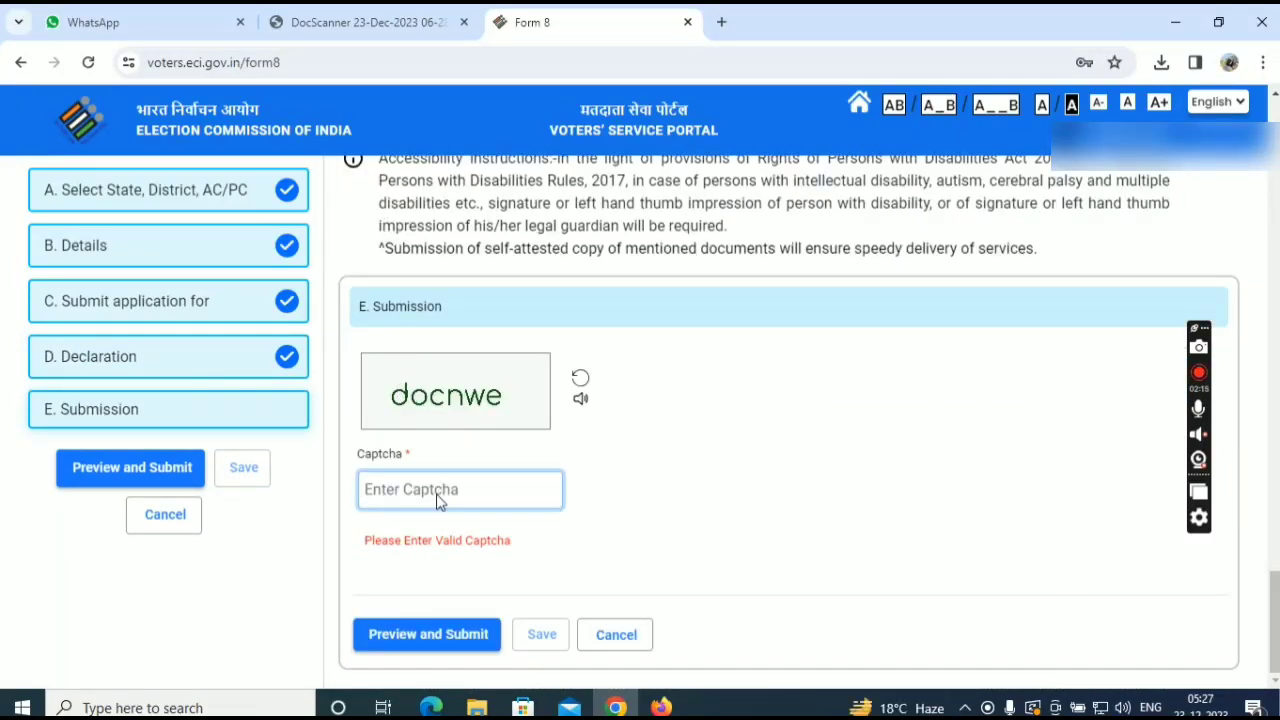
text(docnwe)
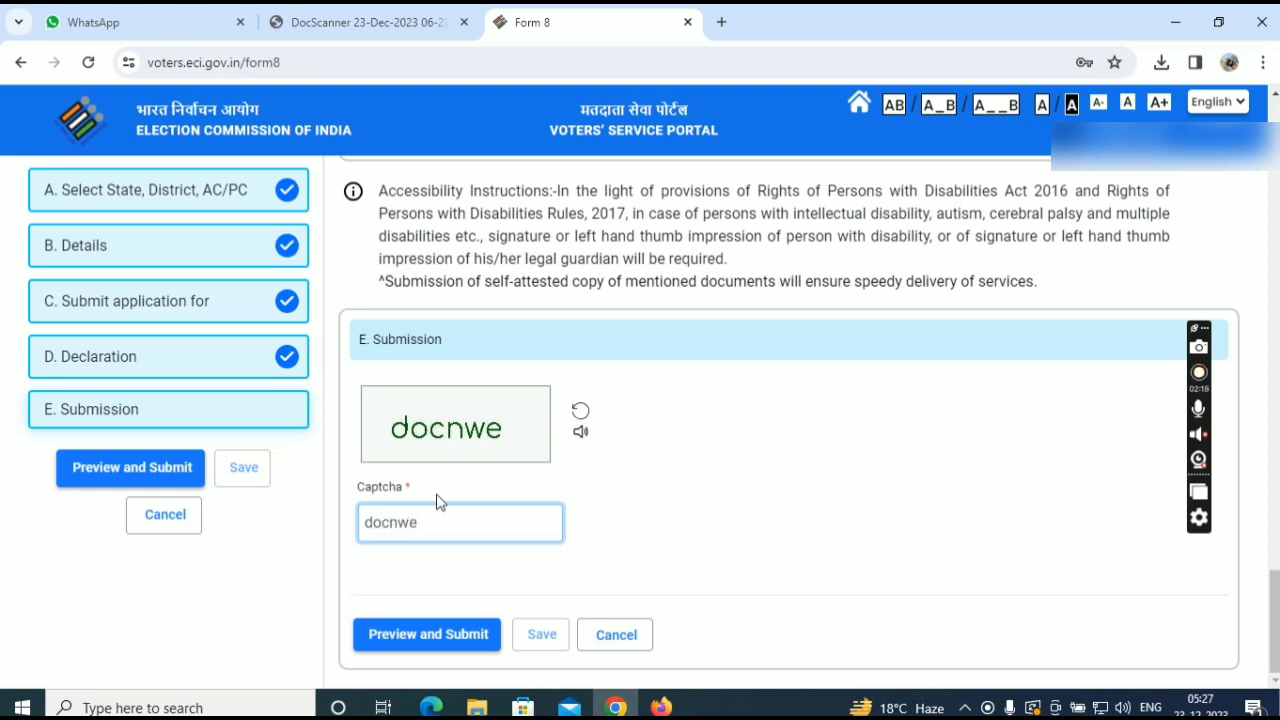
text(0fb4l2)
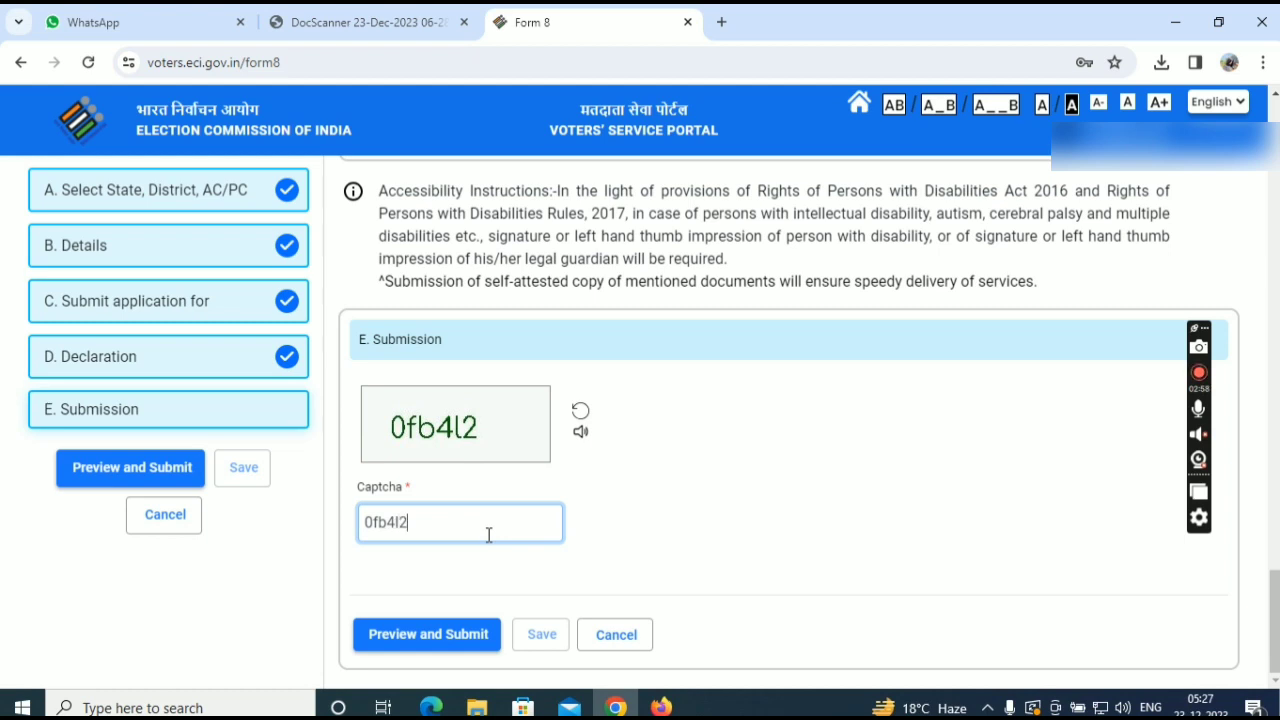
- Open the Form 8 preview and review it down to Date 23-12-2023 and Place Kamrup
click(455, 636)
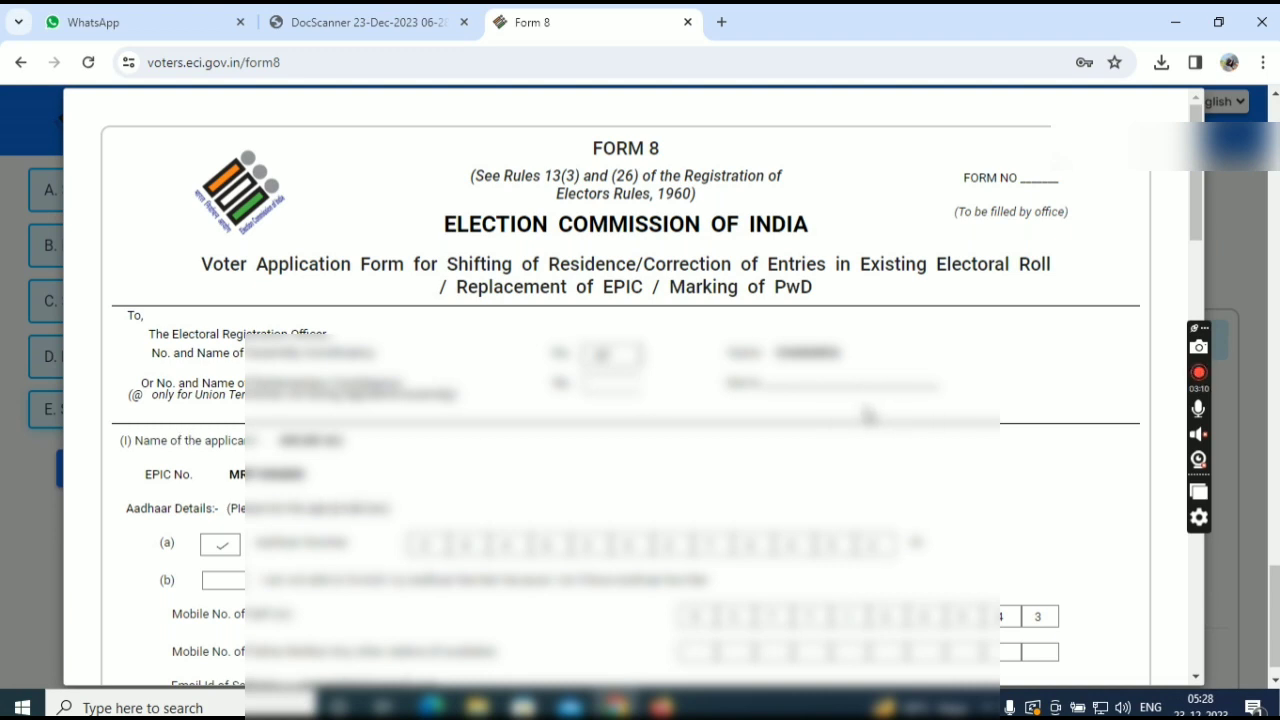
scroll(868, 415, down, 1)
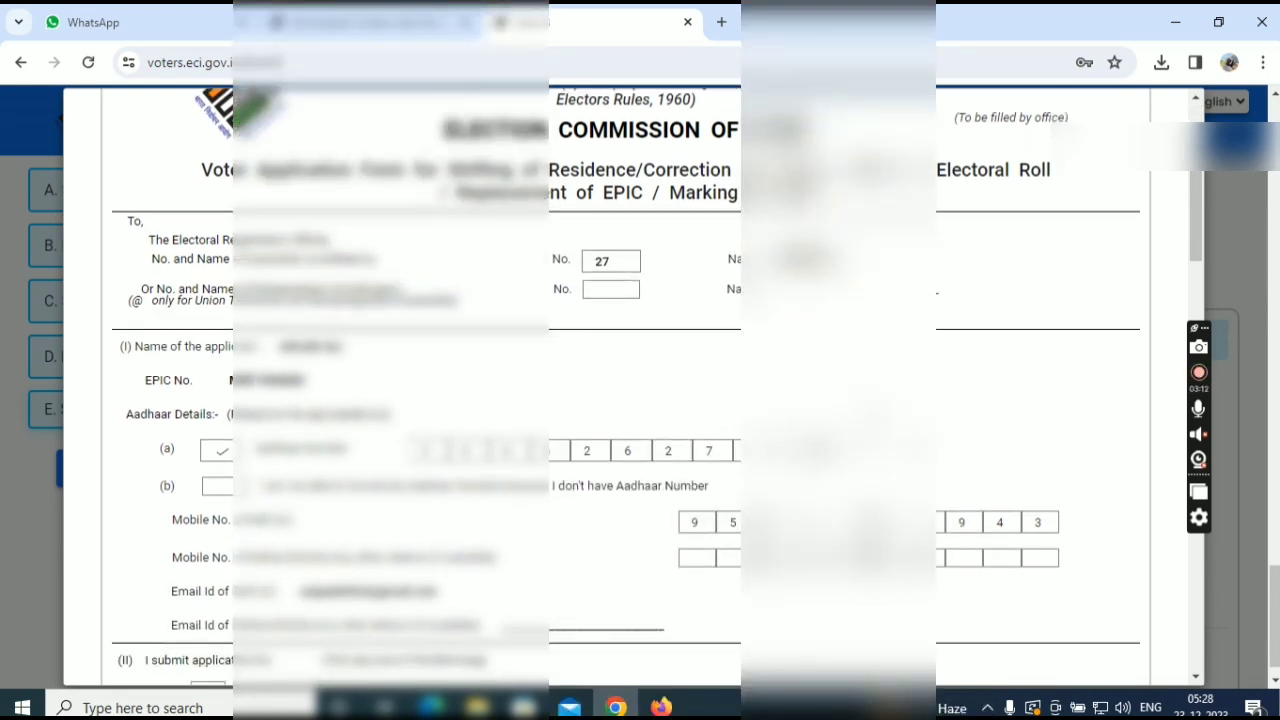
scroll(640, 400, down, 1)
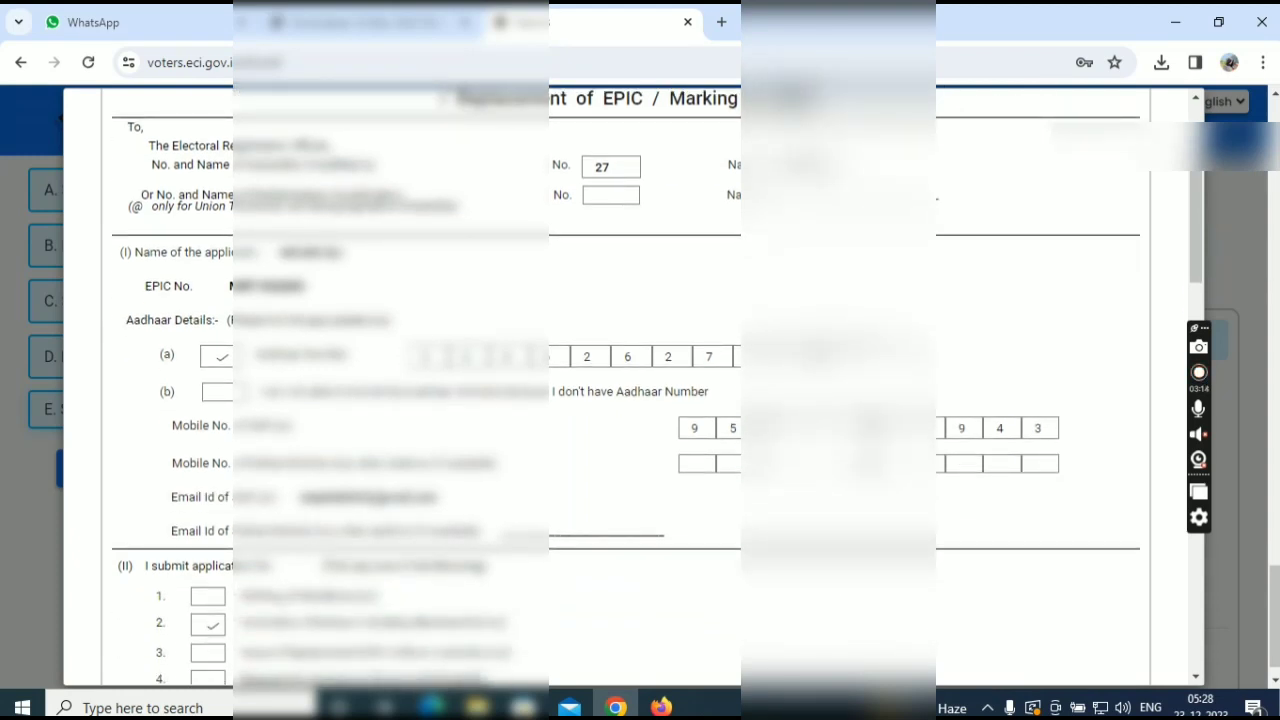
scroll(640, 400, down, 1)
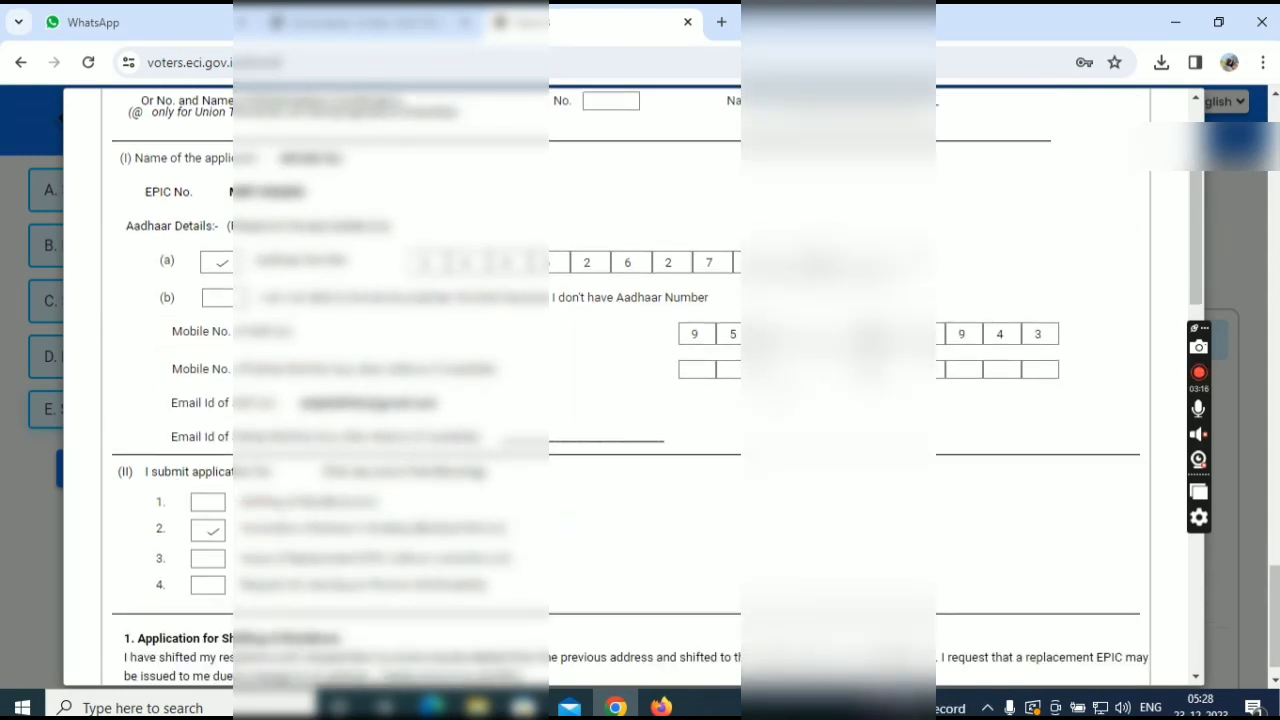
scroll(640, 400, down, 1)
scroll(640, 400, down, 1)
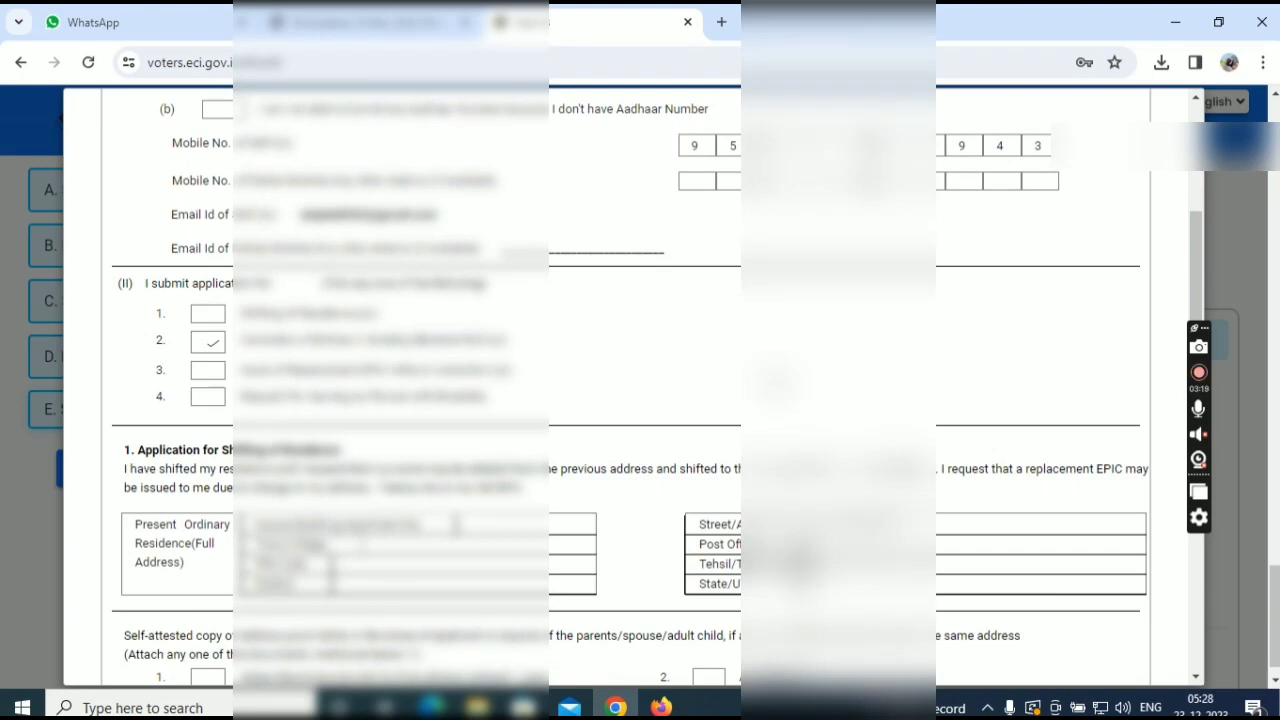
scroll(594, 356, down, 8)
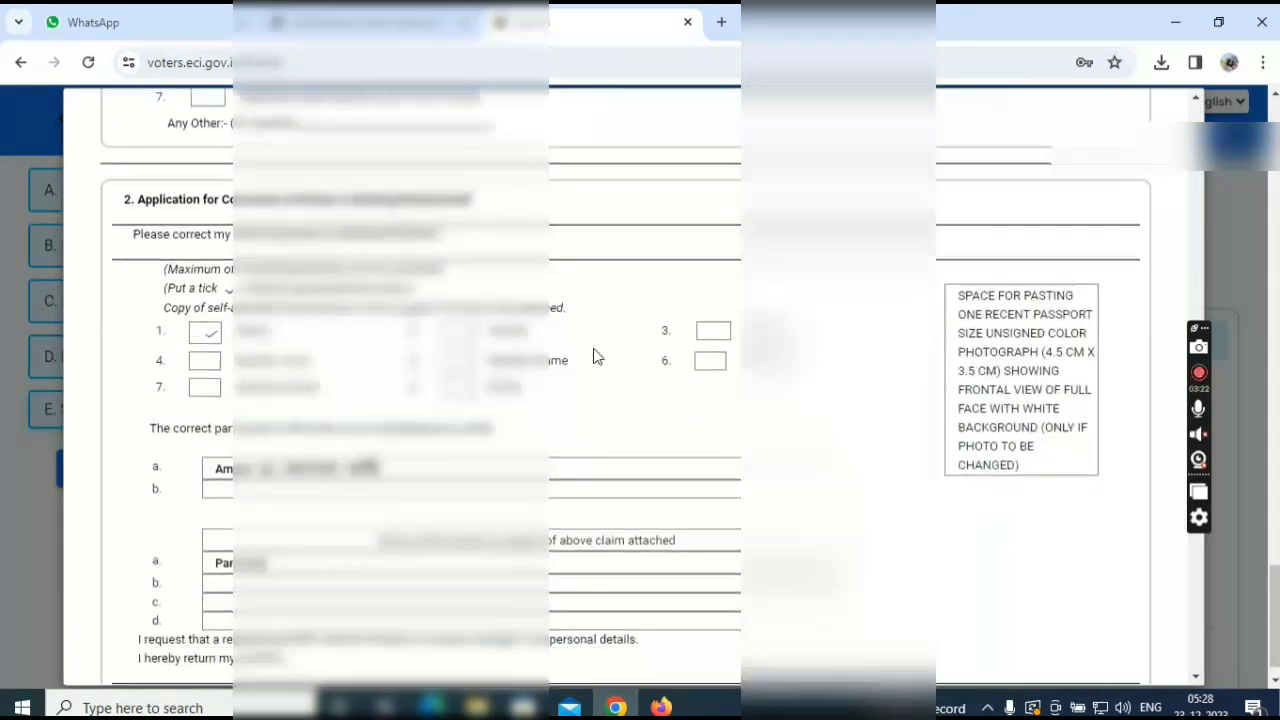
scroll(594, 356, down, 6)
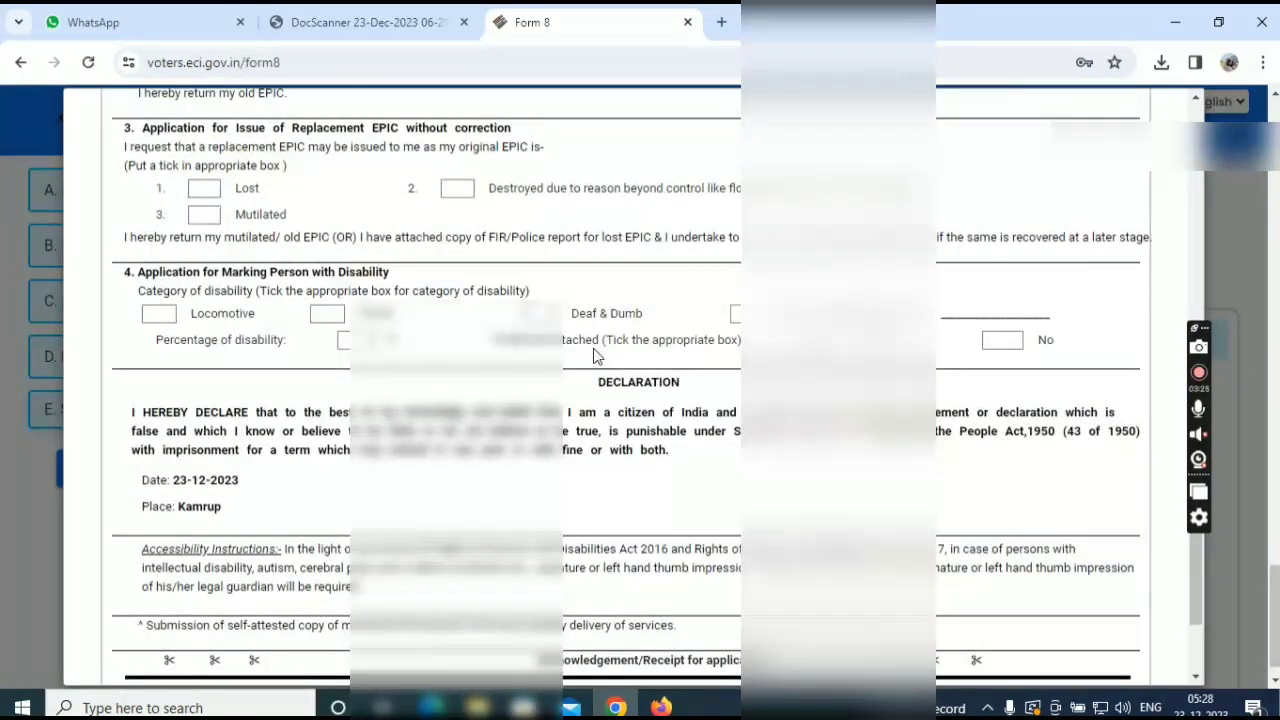
scroll(594, 356, down, 2)
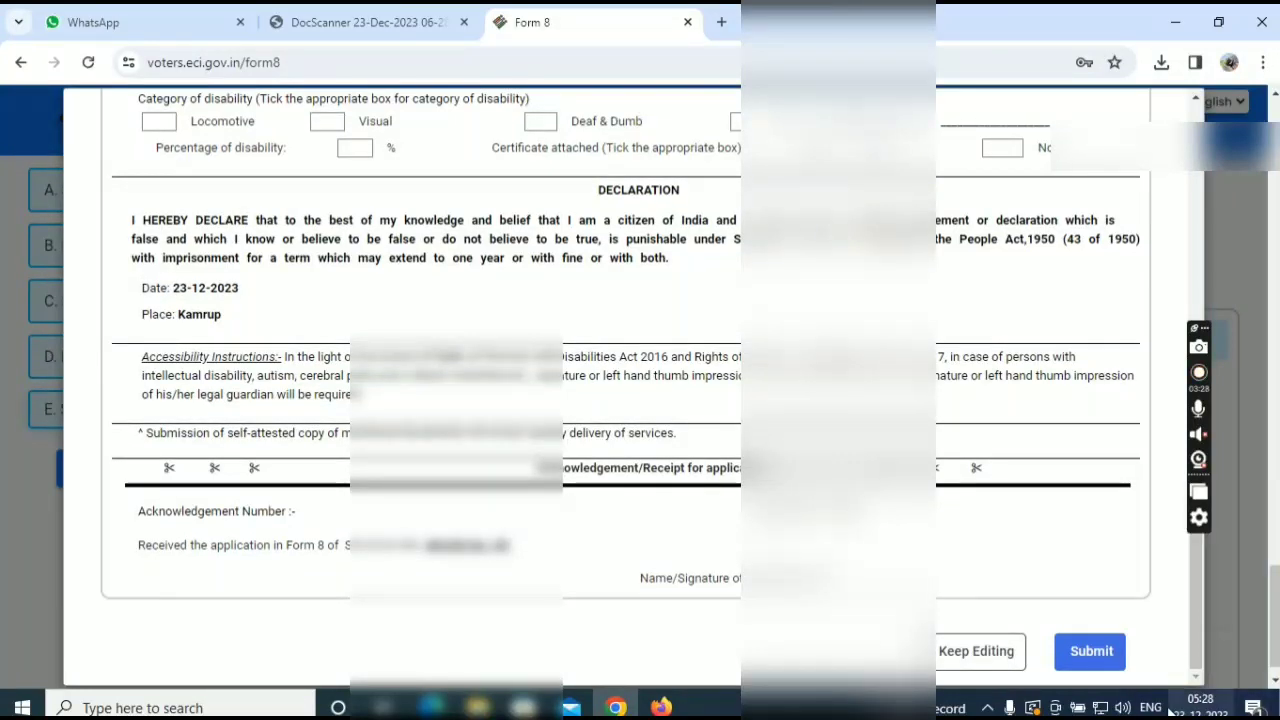
- Submit the previewed Form 8, confirm with Yes, and select the generated reference number
click(1087, 655)
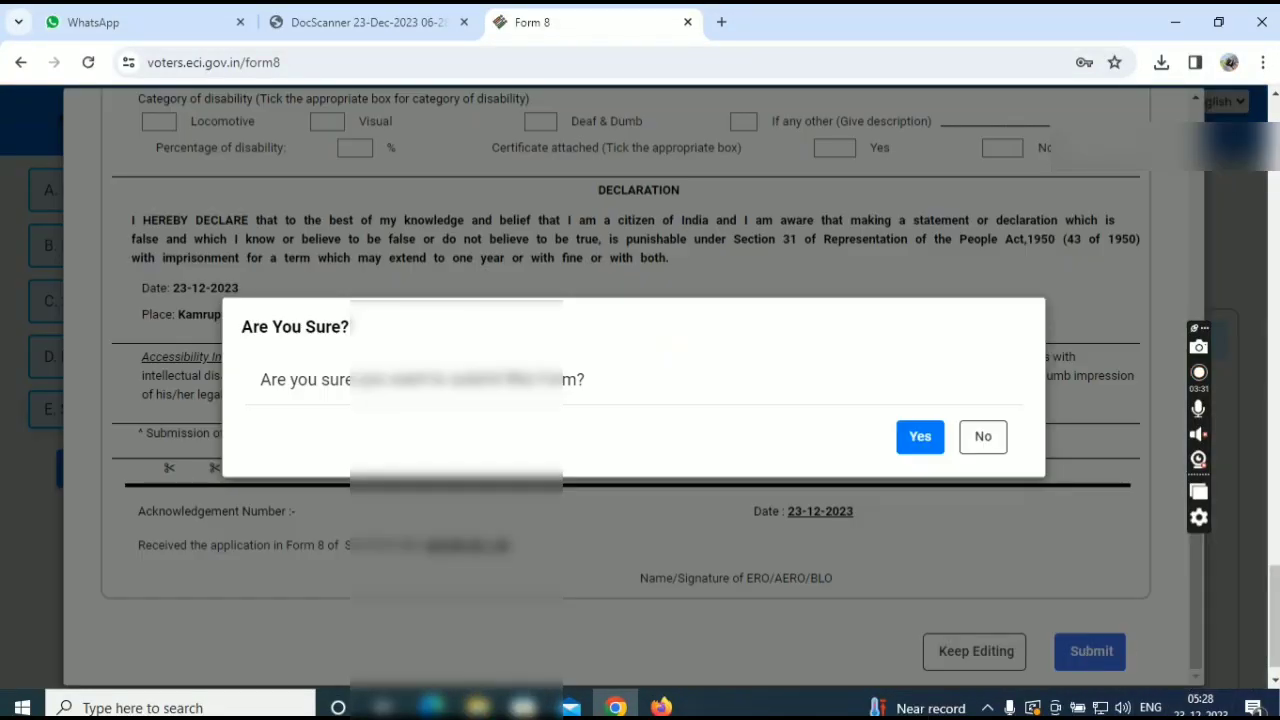
click(920, 438)
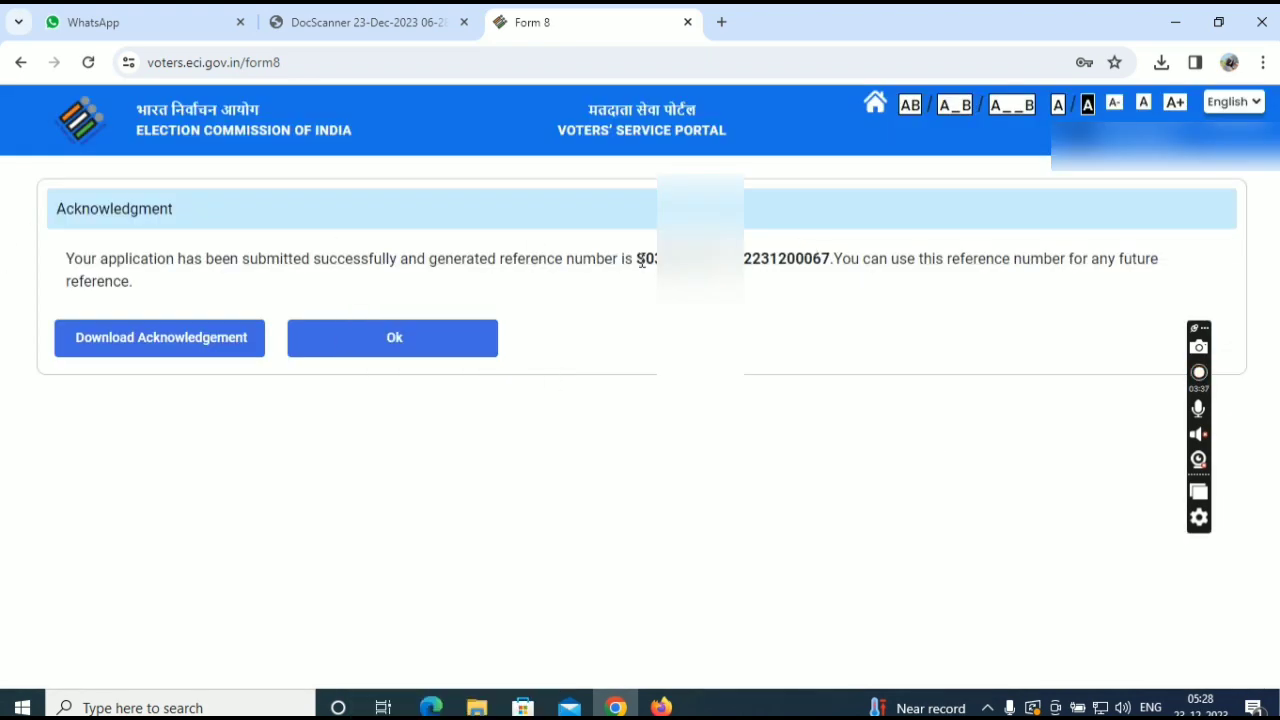
drag(641, 261, 822, 262)
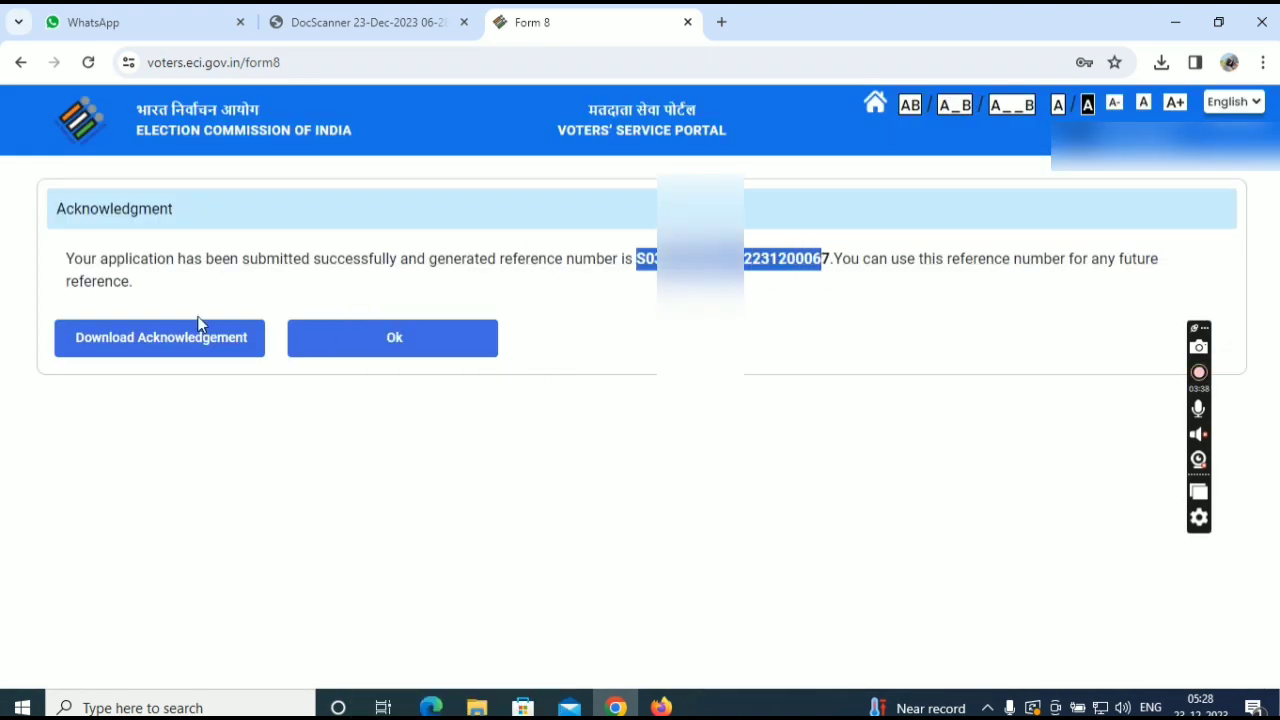
- Download the acknowledgement PDF, view it, and return to the acknowledgement page
click(142, 340)
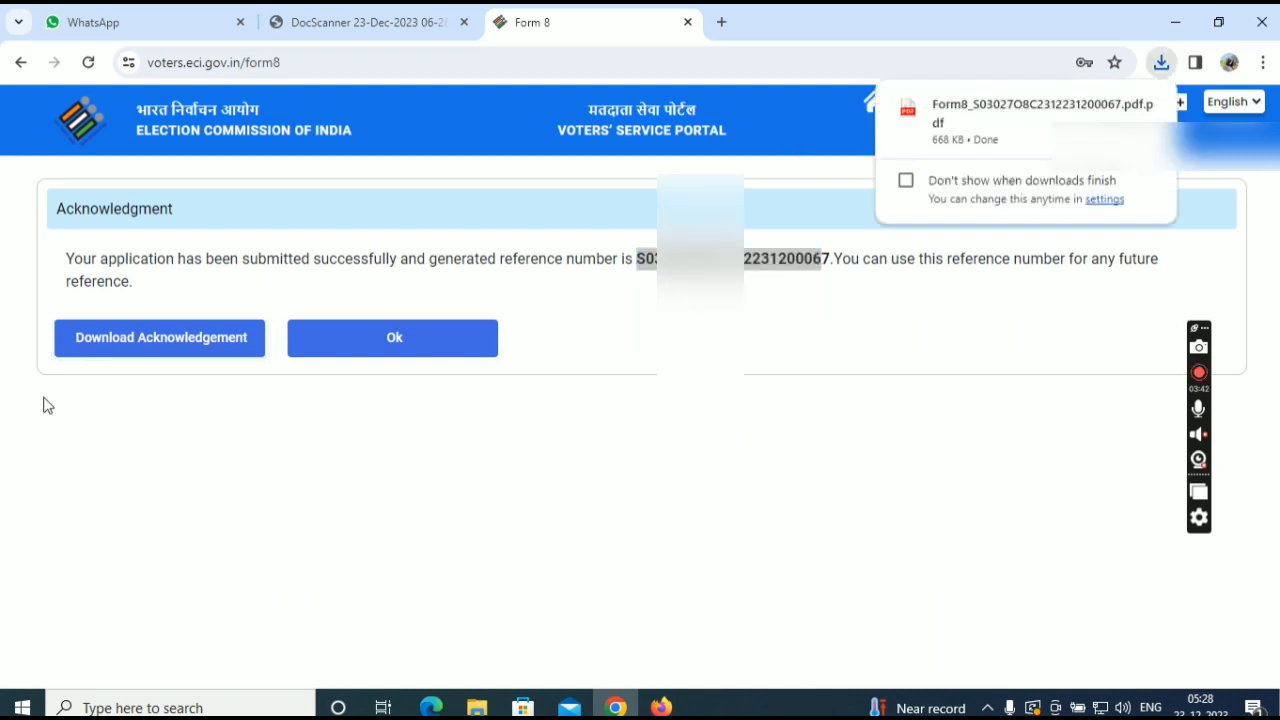
click(997, 140)
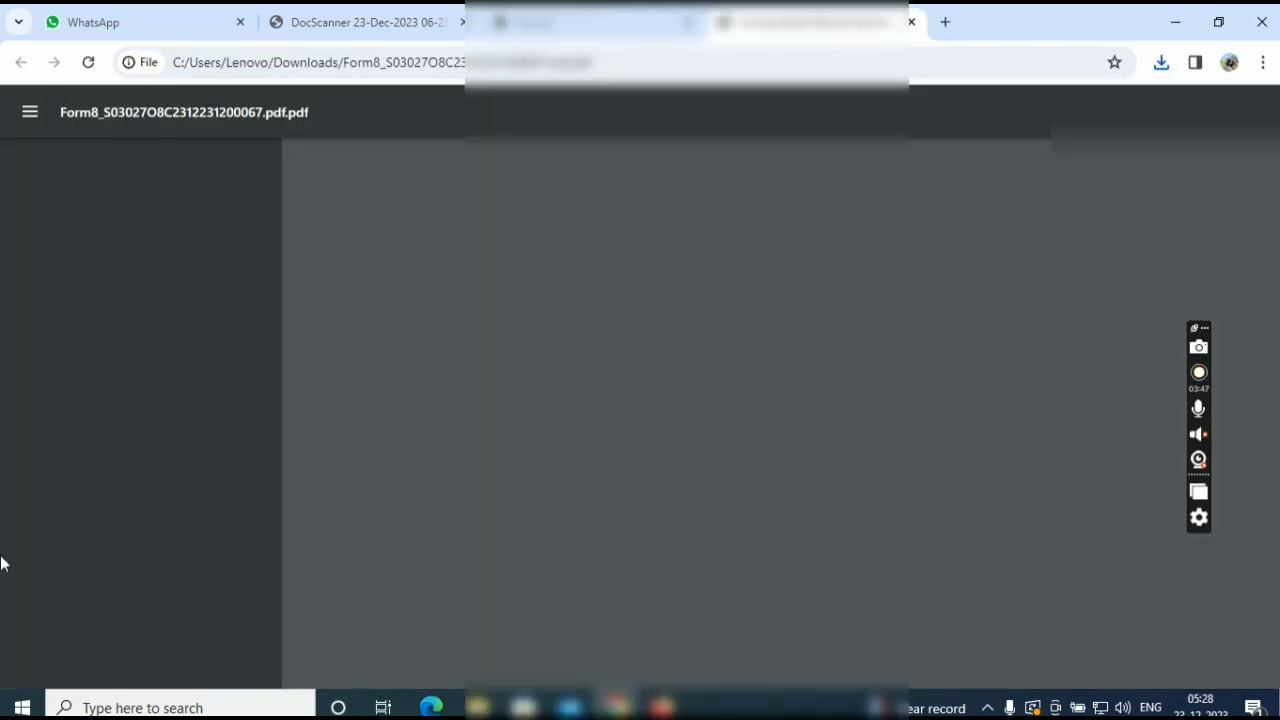
scroll(865, 450, down, 10)
scroll(862, 448, up, 5)
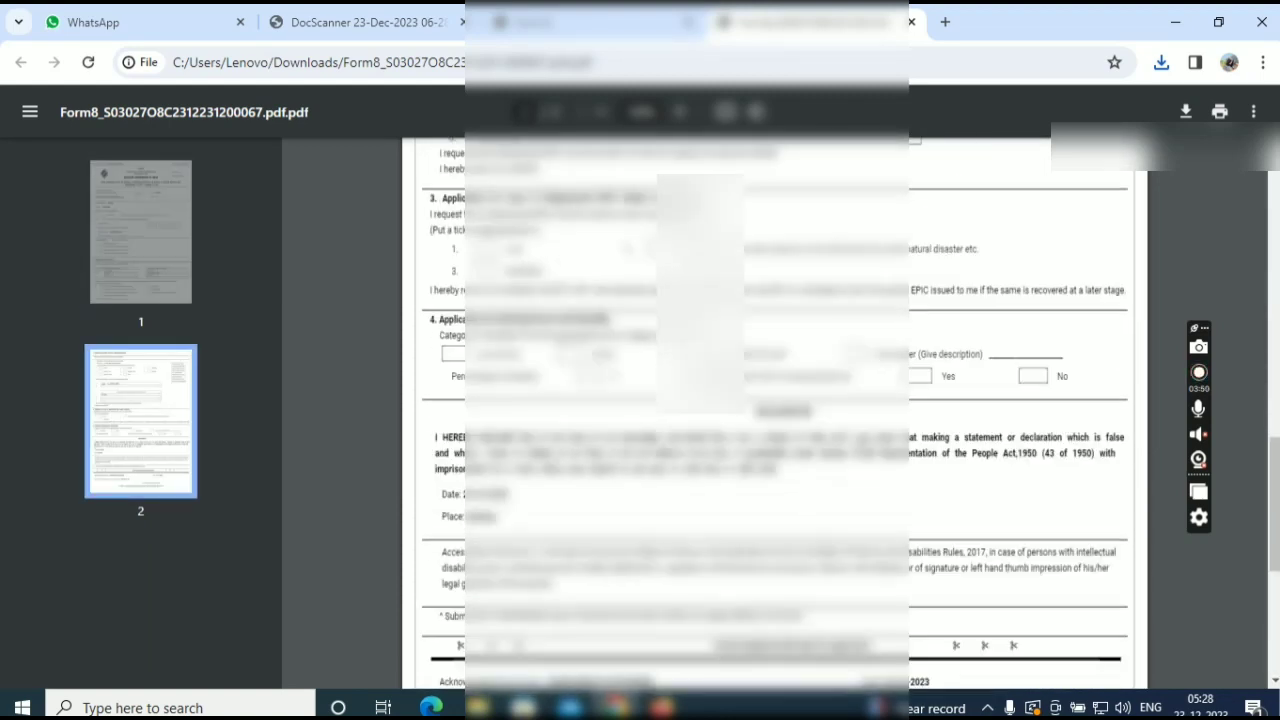
scroll(862, 447, up, 5)
key(ctrl+shift+Tab)
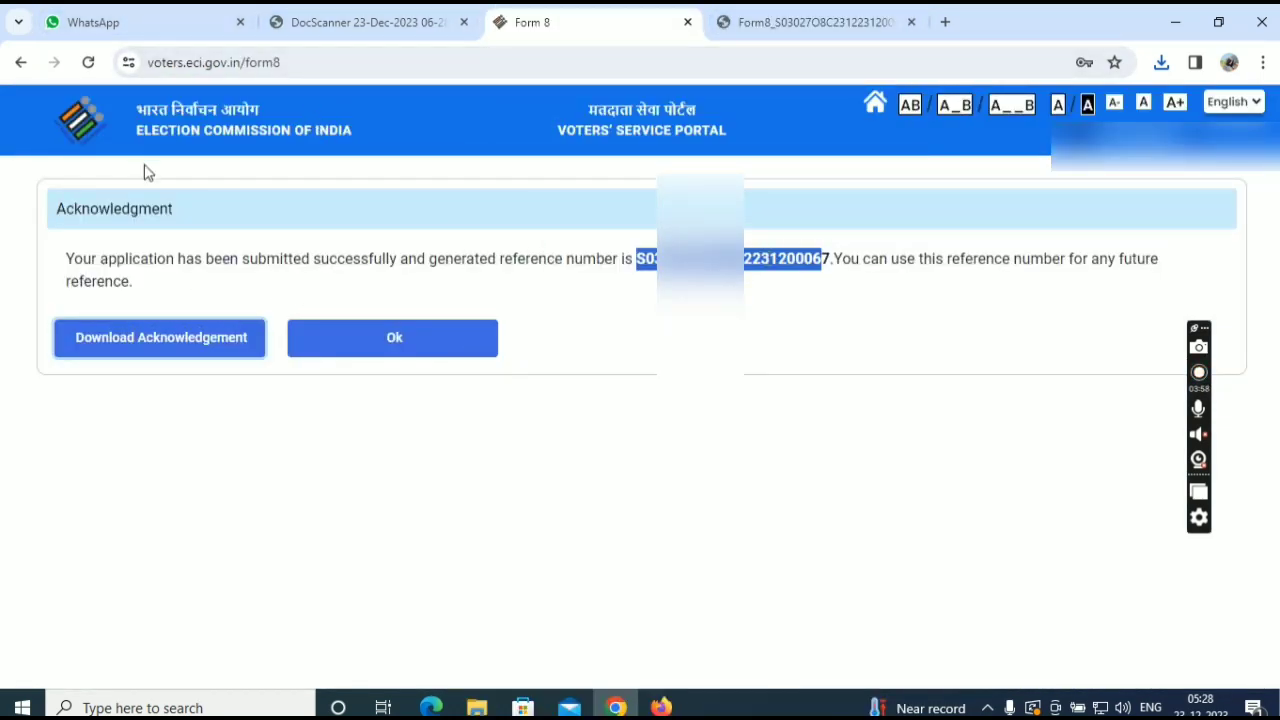
- Copy the application reference number, then return to the portal home page via the ECI logo
drag(637, 258, 829, 279)
right_click(829, 278)
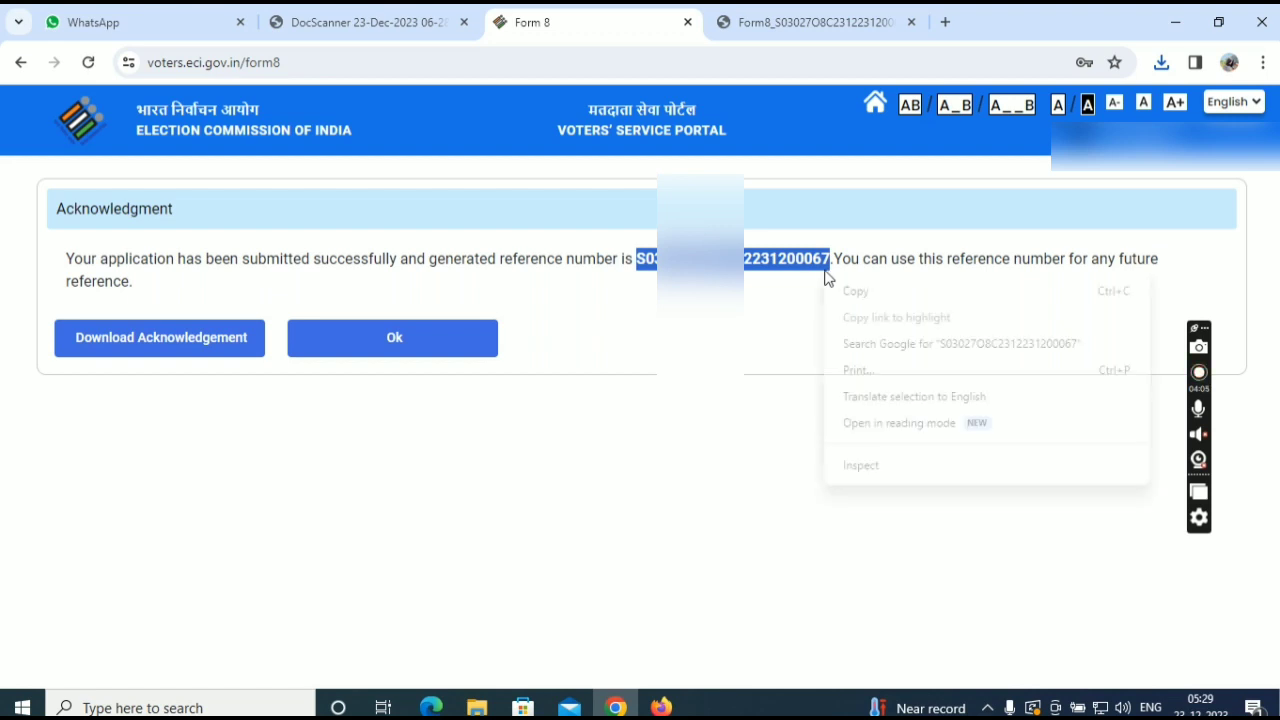
click(878, 300)
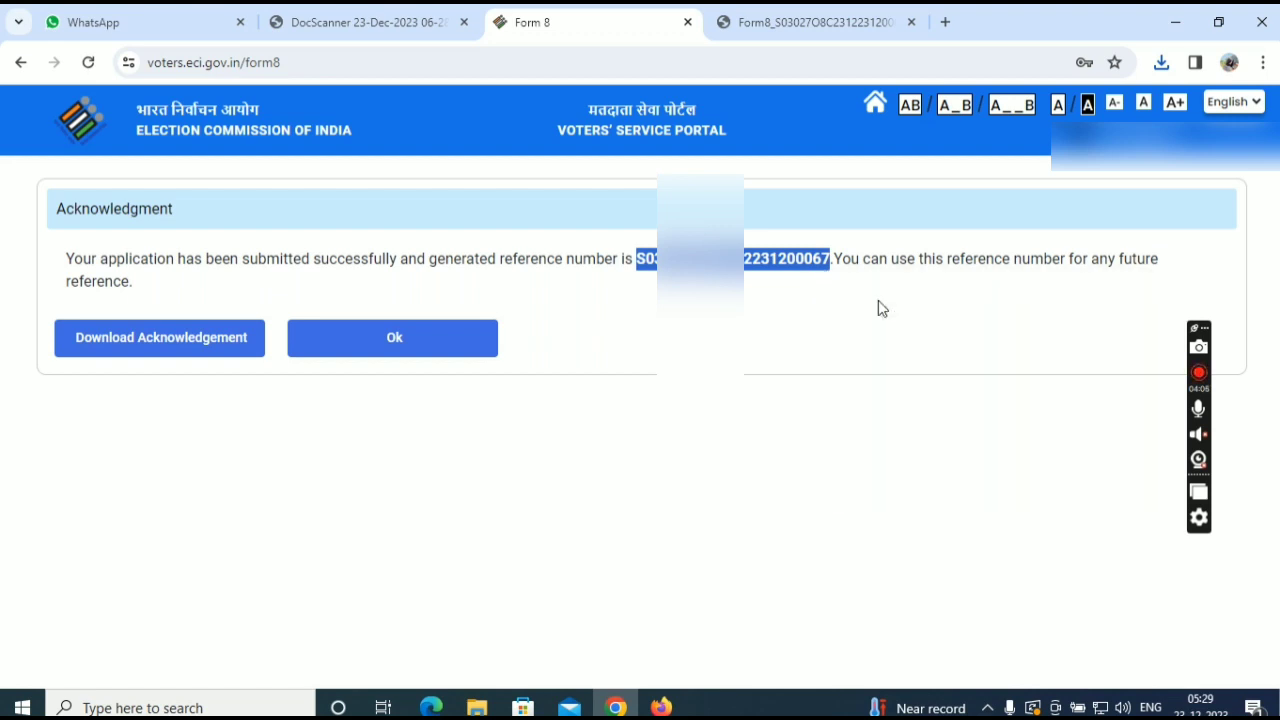
mouse_move(1160, 140)
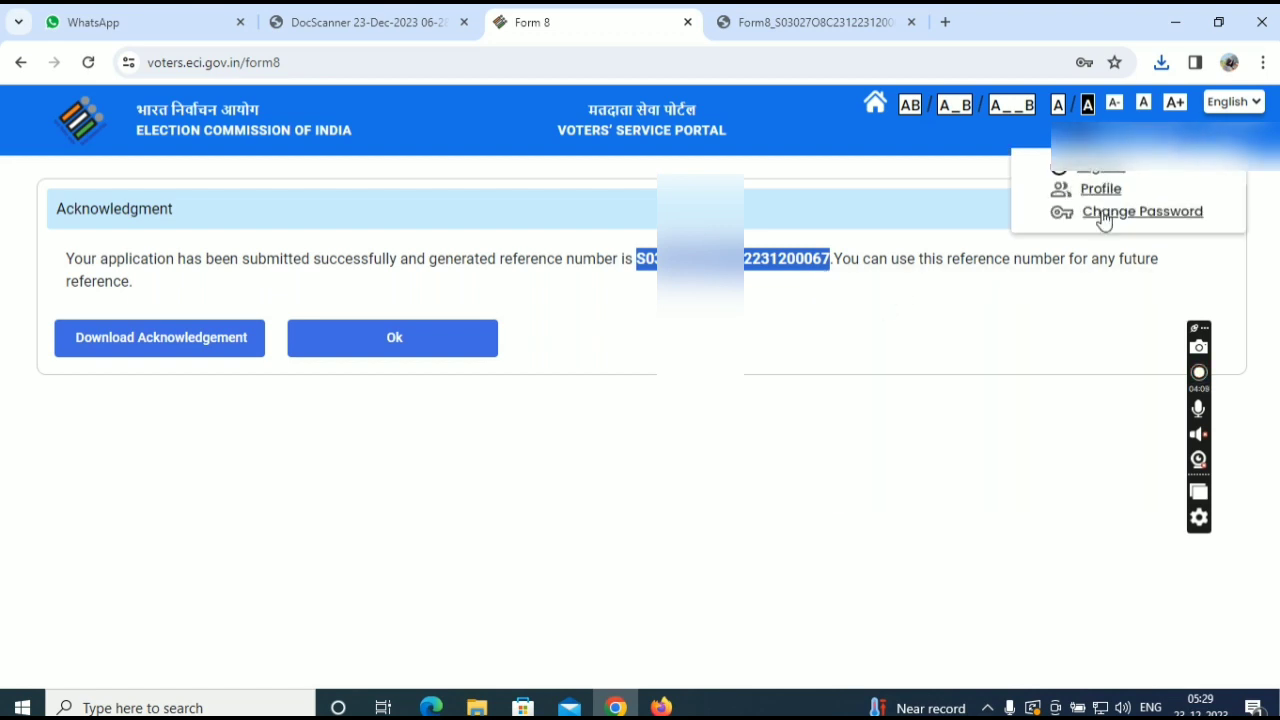
click(103, 143)
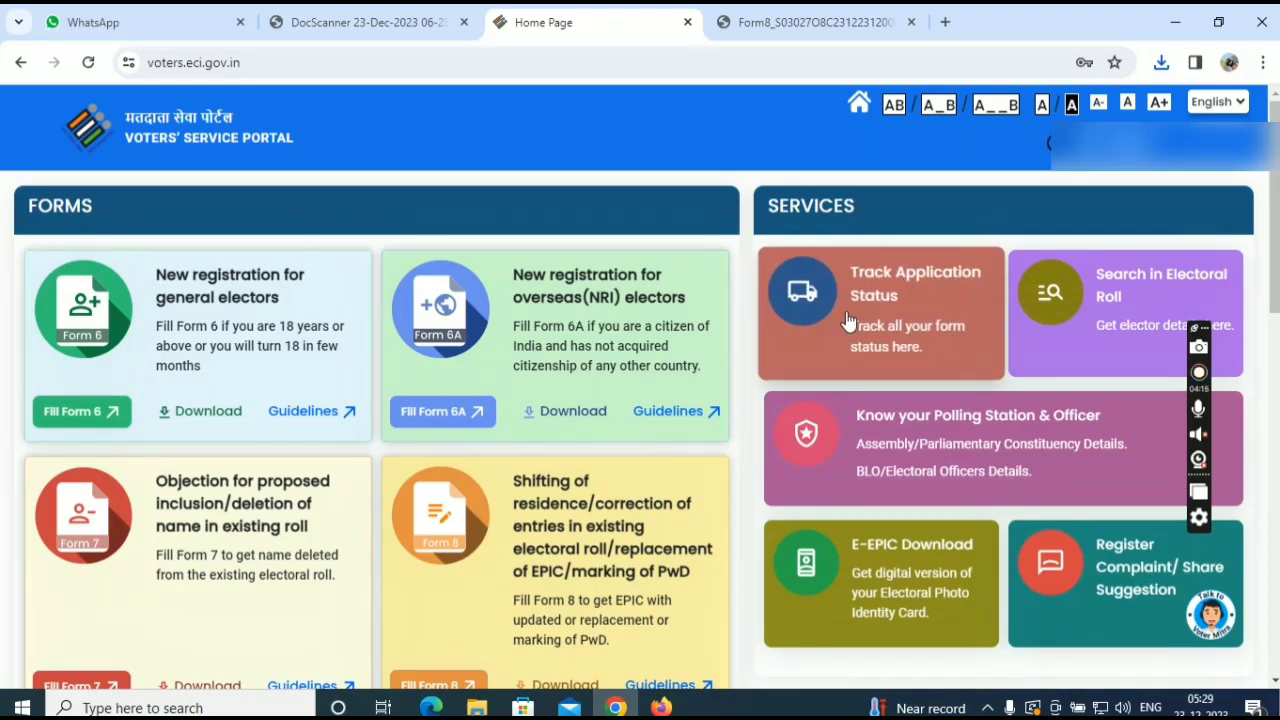
- Track the application by pasting the reference number, selecting State Assam, and submitting
click(890, 318)
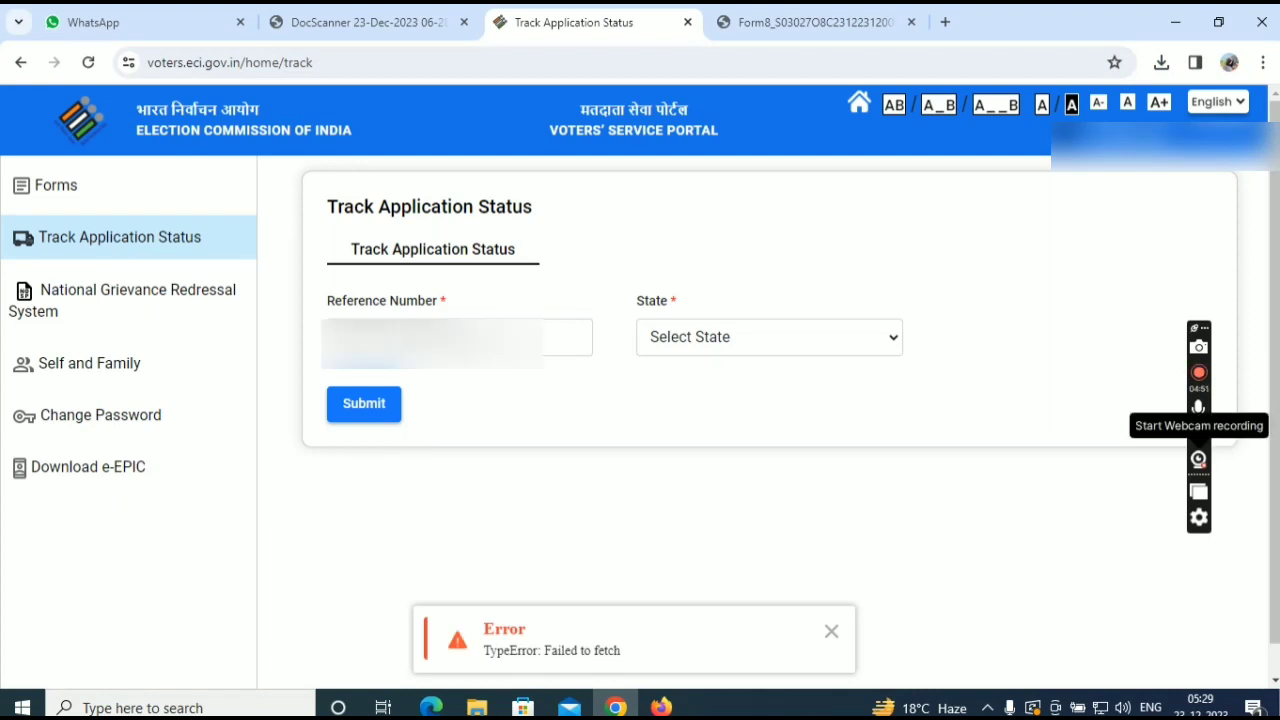
click(378, 340)
right_click(378, 342)
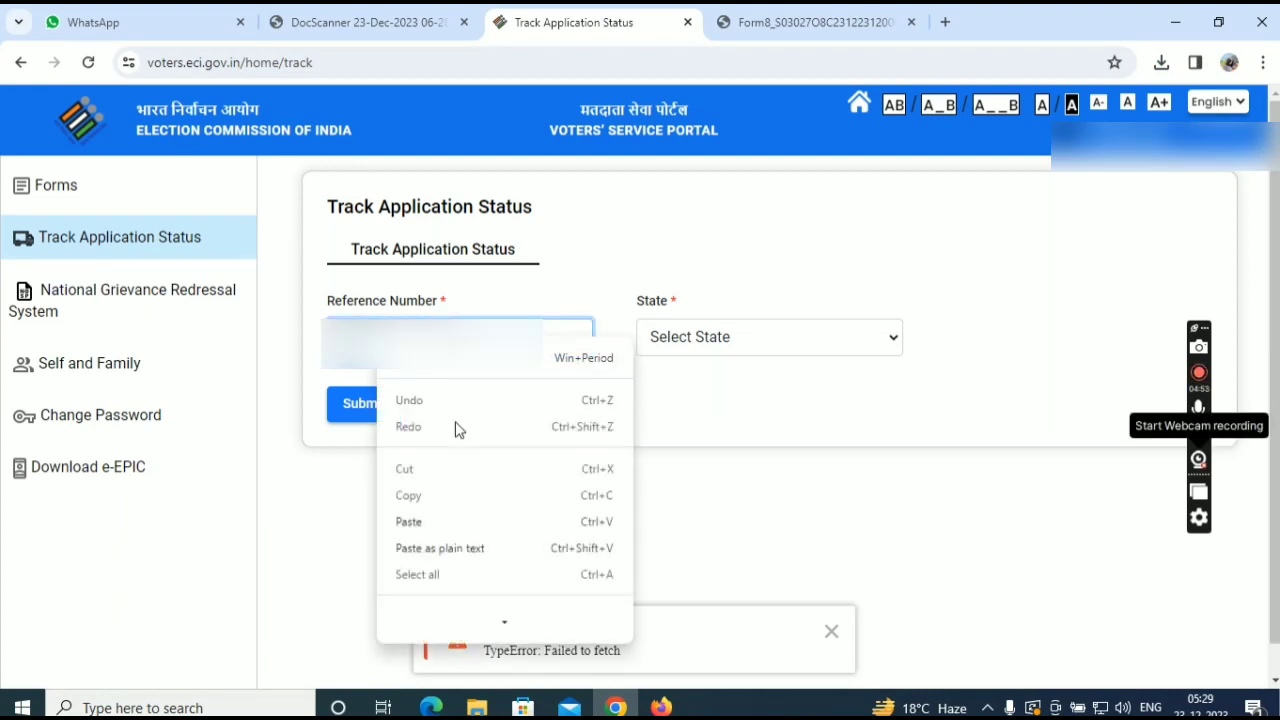
click(426, 522)
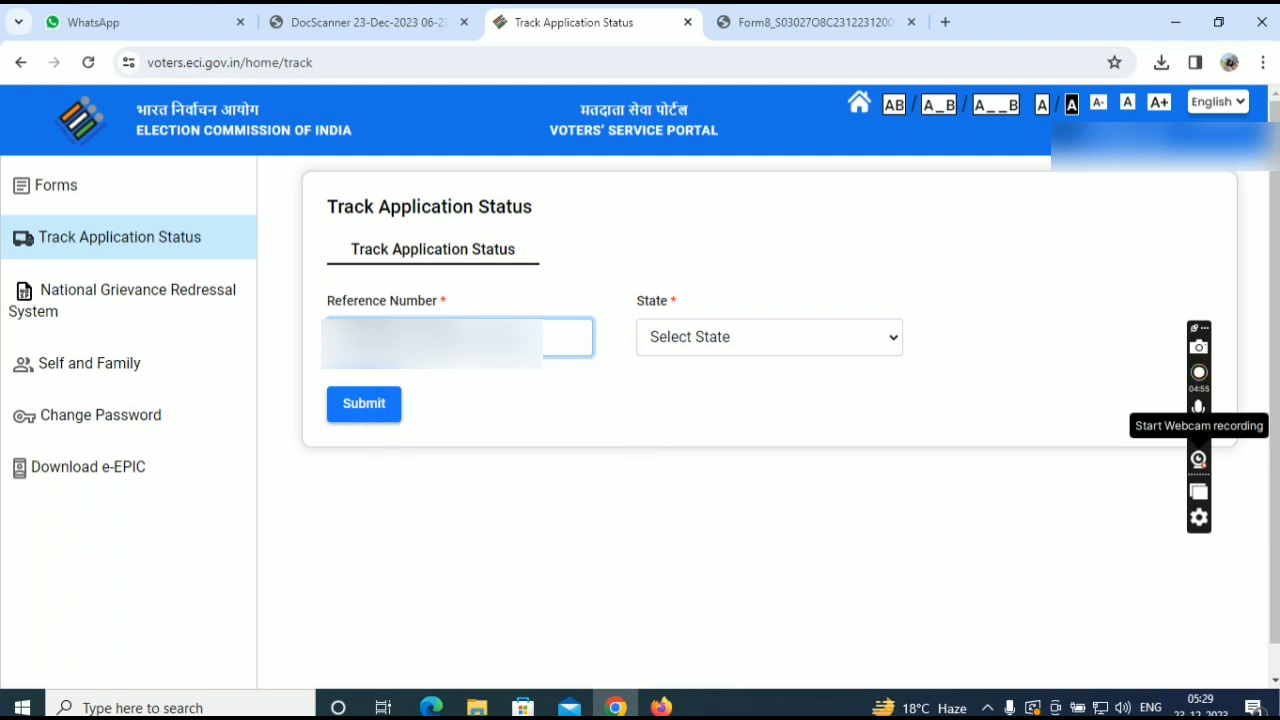
click(806, 338)
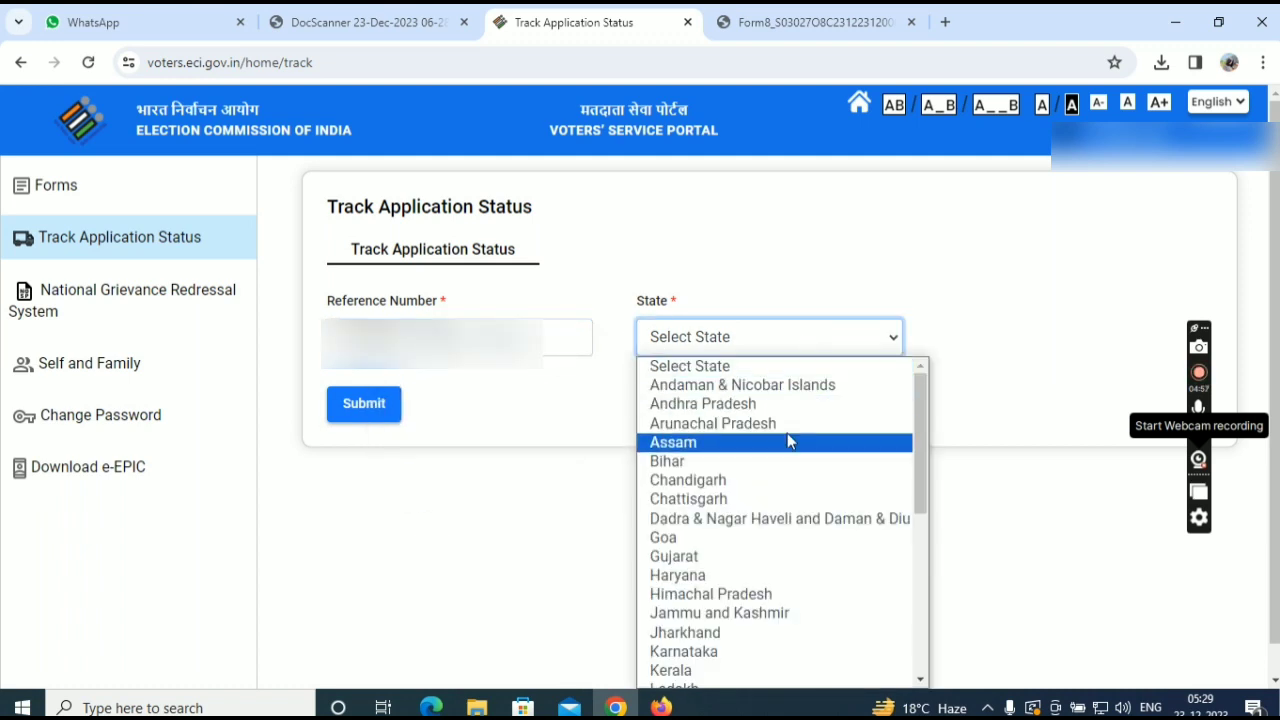
click(787, 442)
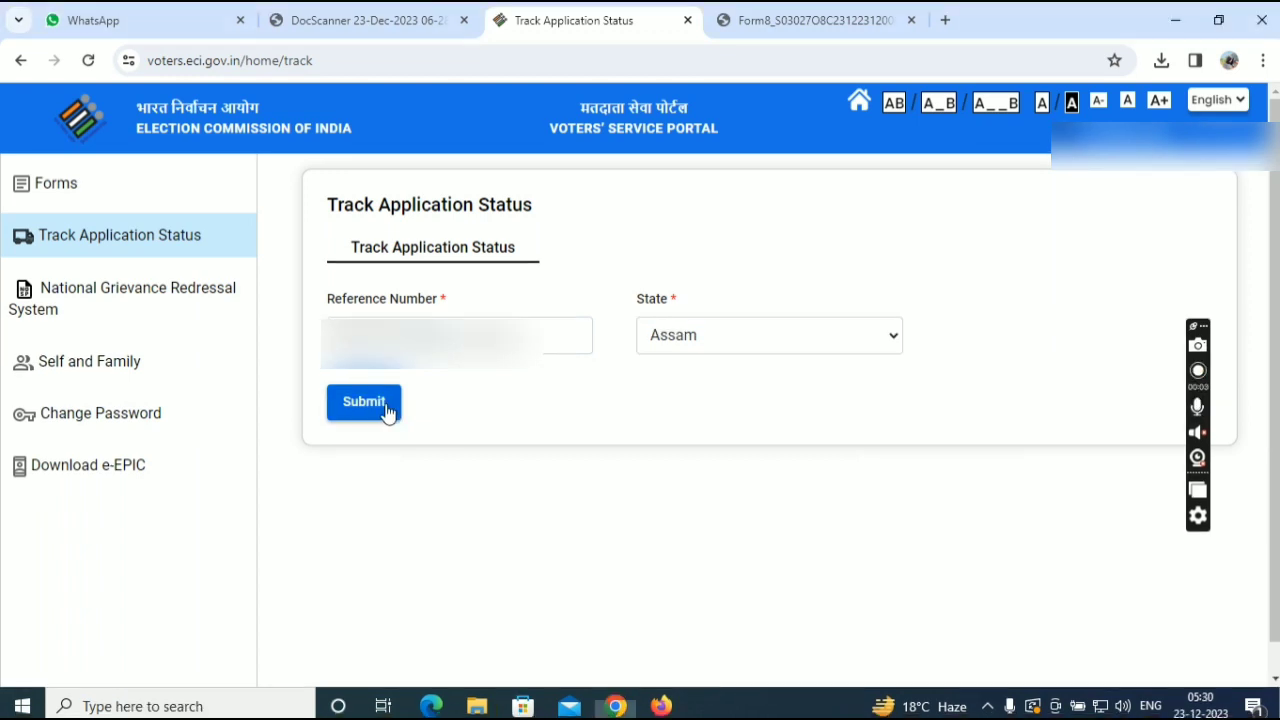
click(390, 410)
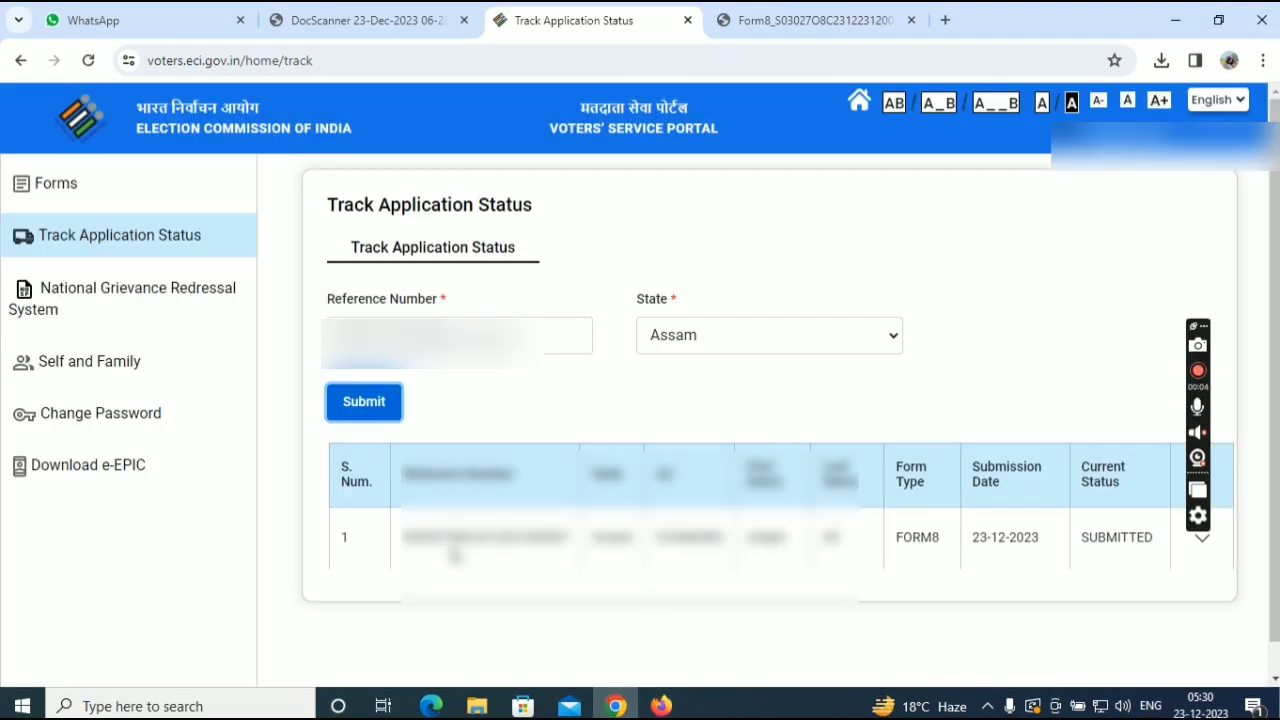
- Expand the FORM8 row's status timeline to show its Submitted stage dated 23-12-2023
click(1204, 541)
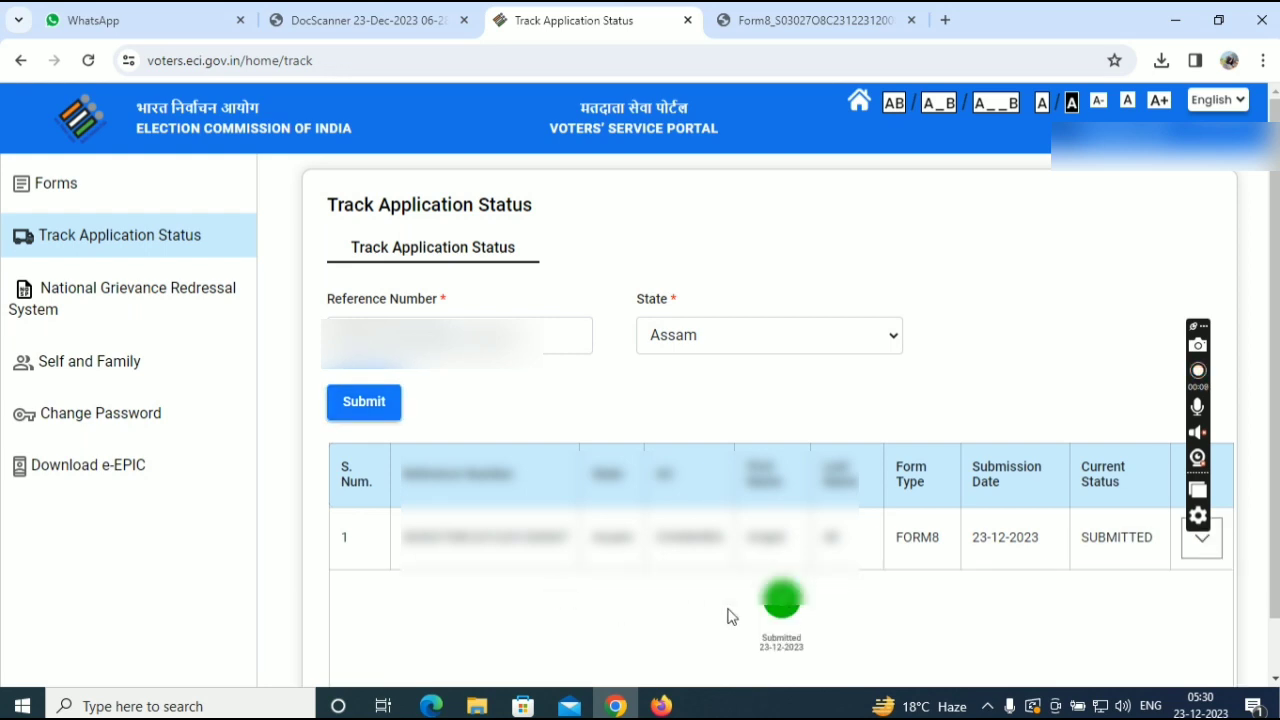
scroll(846, 598, down, 1)
scroll(846, 598, up, 1)
click(1200, 541)
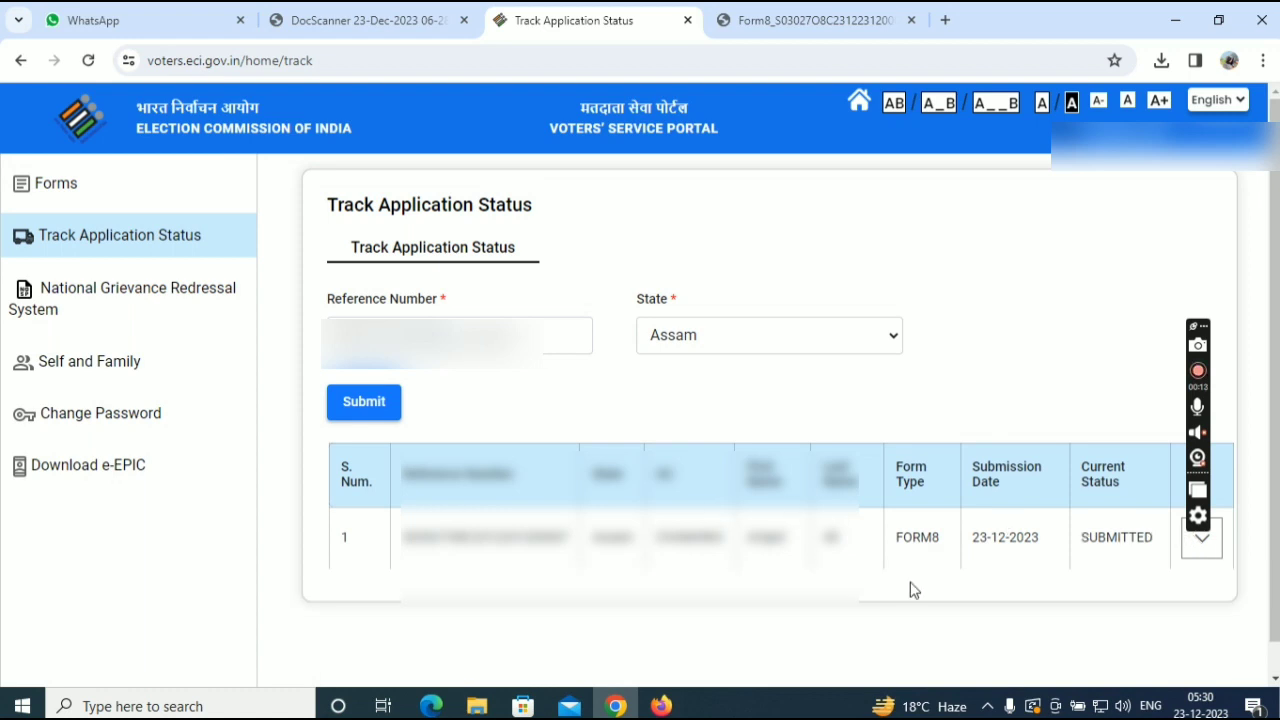
click(1200, 549)
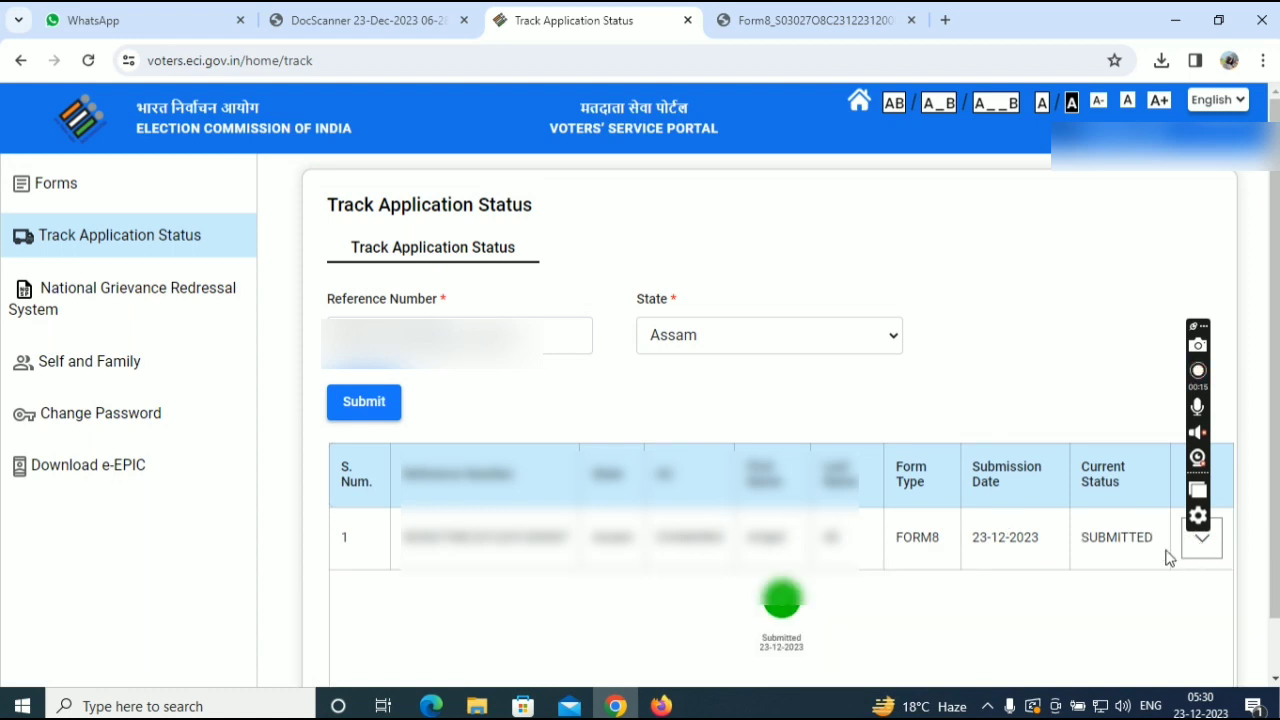
scroll(993, 568, down, 1)
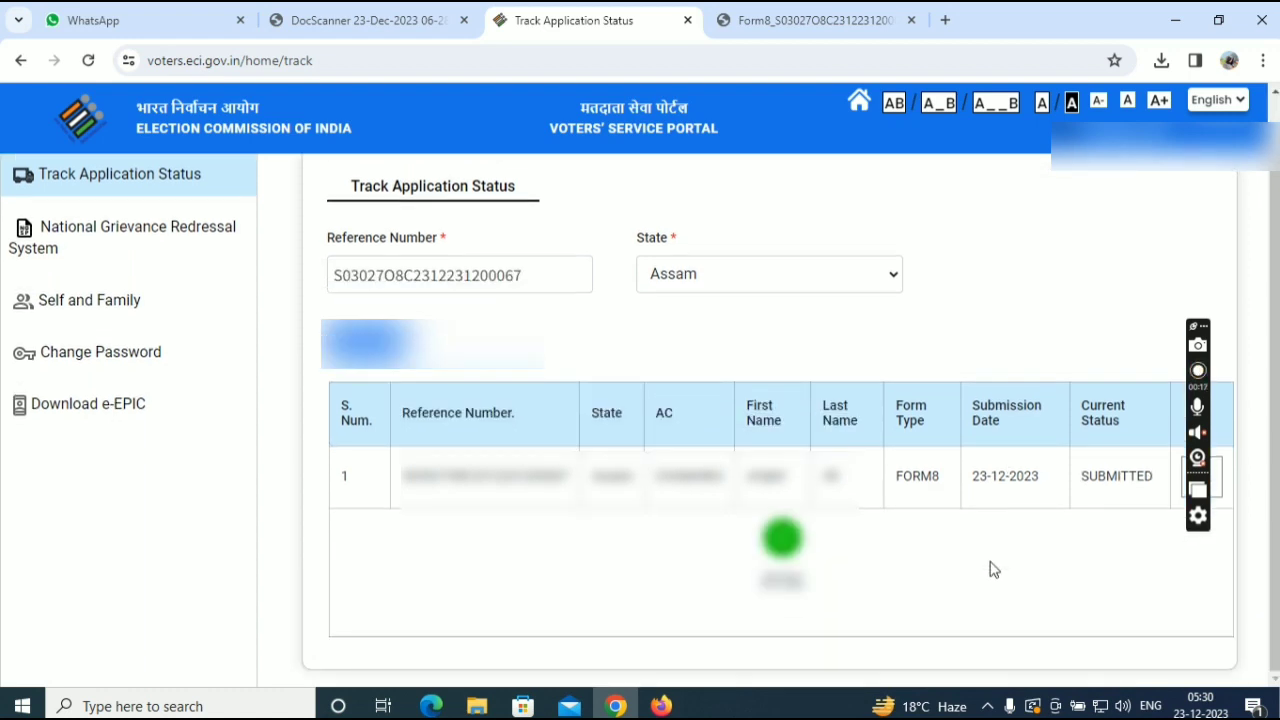
scroll(993, 569, up, 1)
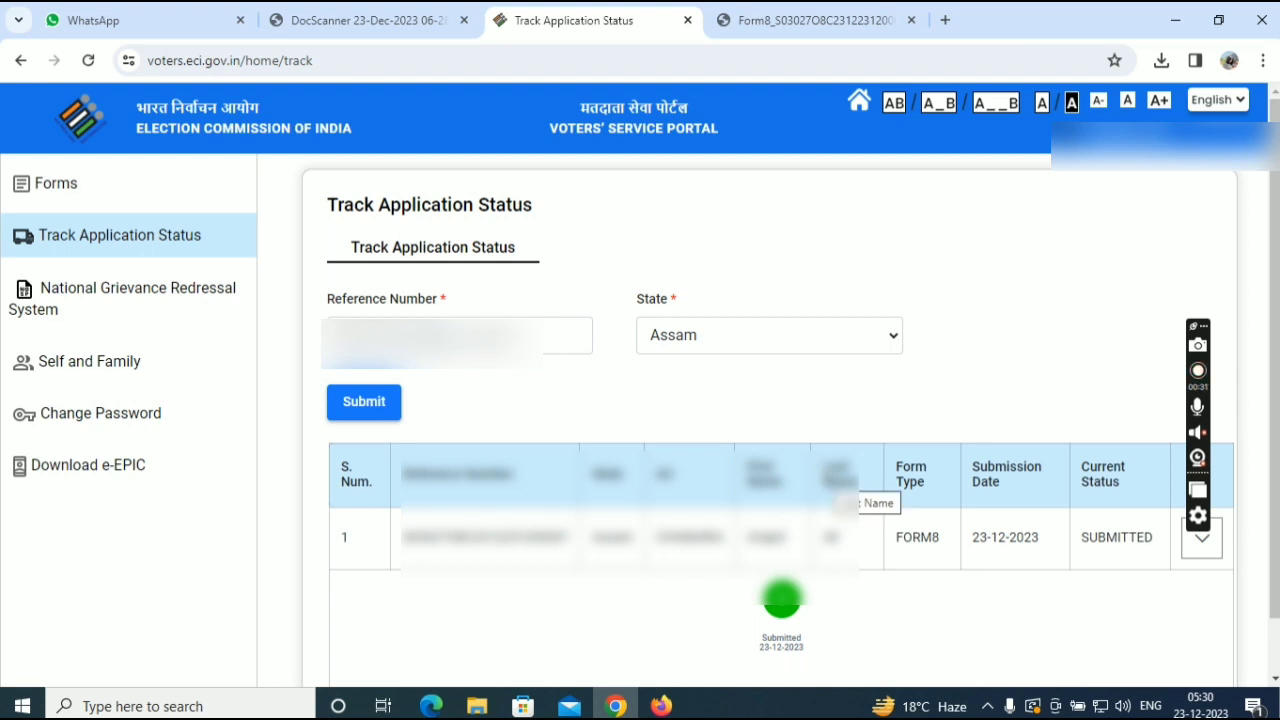
scroll(833, 478, down, 1)
scroll(833, 478, up, 1)
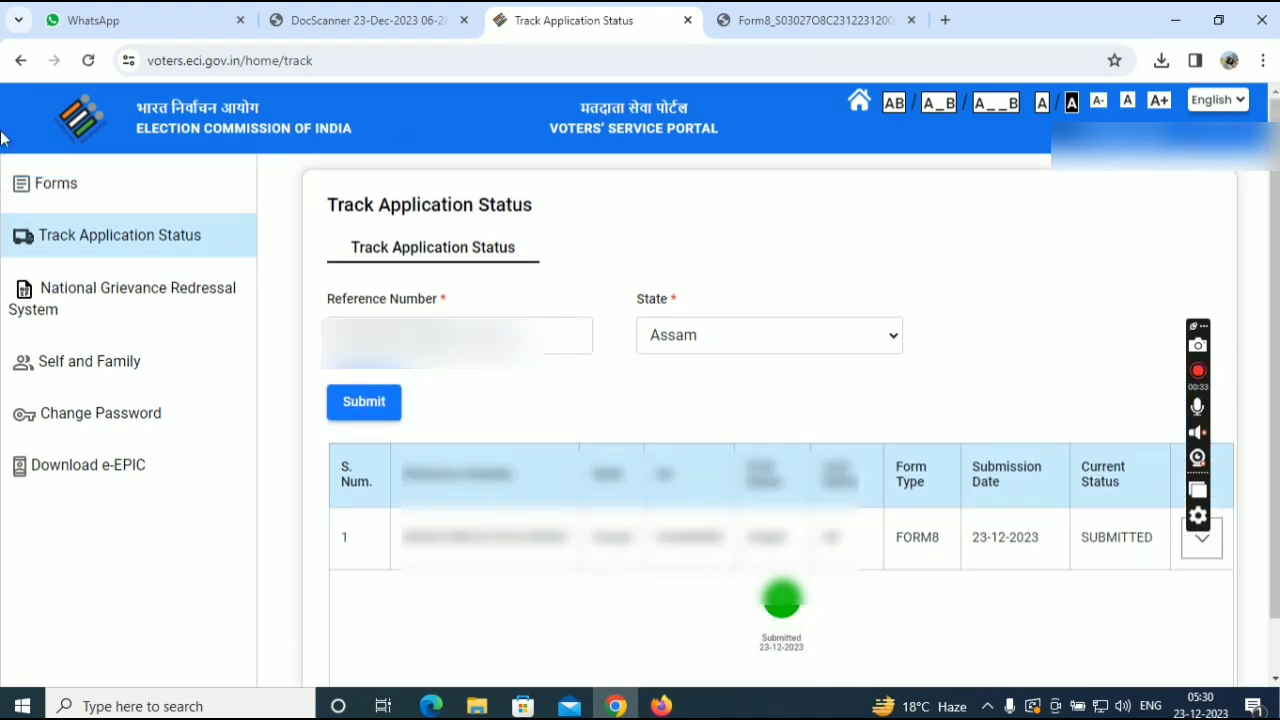